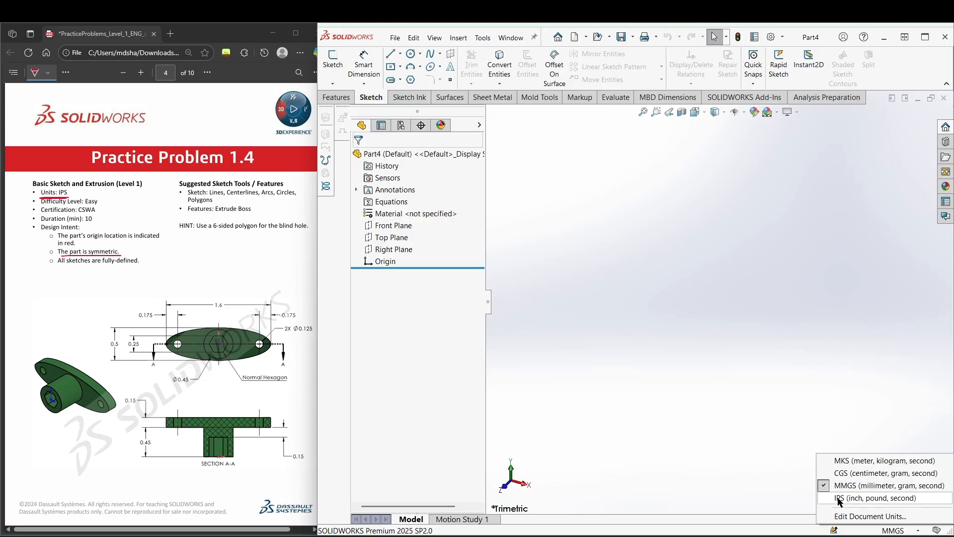
- Set the document units to IPS (inch, pound, second) and start a sketch on the Top Plane
{"action": "left_click", "coordinate": [839, 498]}
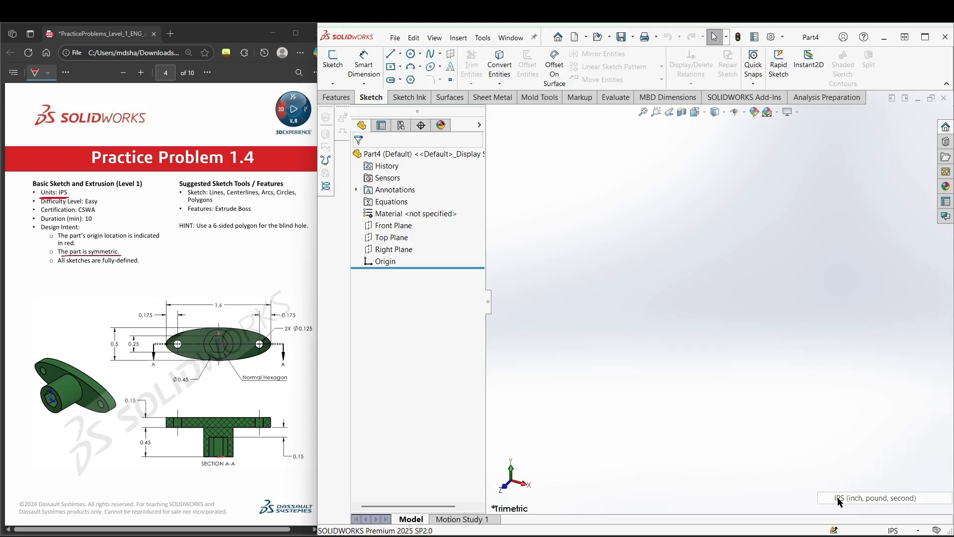
{"action": "right_click", "coordinate": [385, 243]}
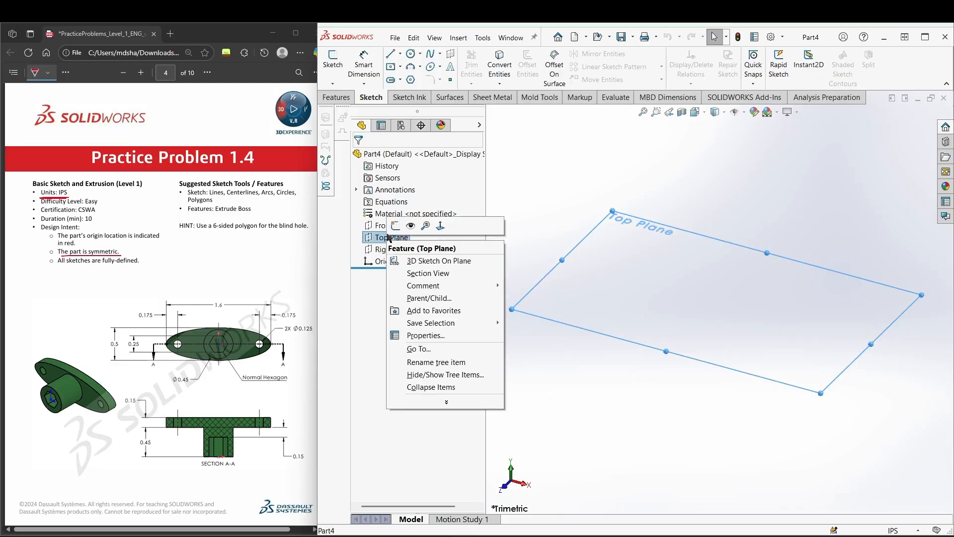
{"action": "left_click", "coordinate": [396, 226]}
- Sketch a horizontal centerline about 4.33 in long that passes through the origin
{"action": "left_click", "coordinate": [400, 53]}
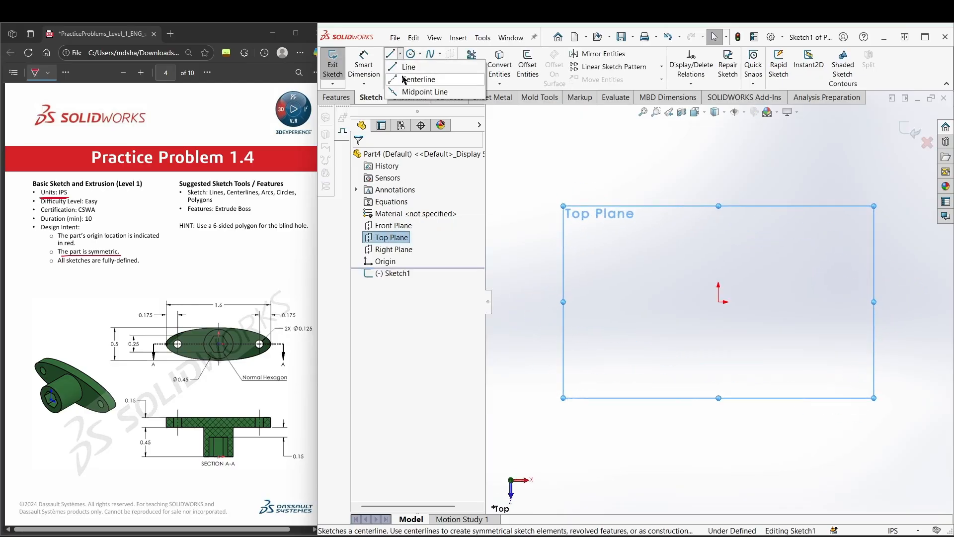
{"action": "left_click", "coordinate": [404, 80]}
{"action": "left_click", "coordinate": [618, 302]}
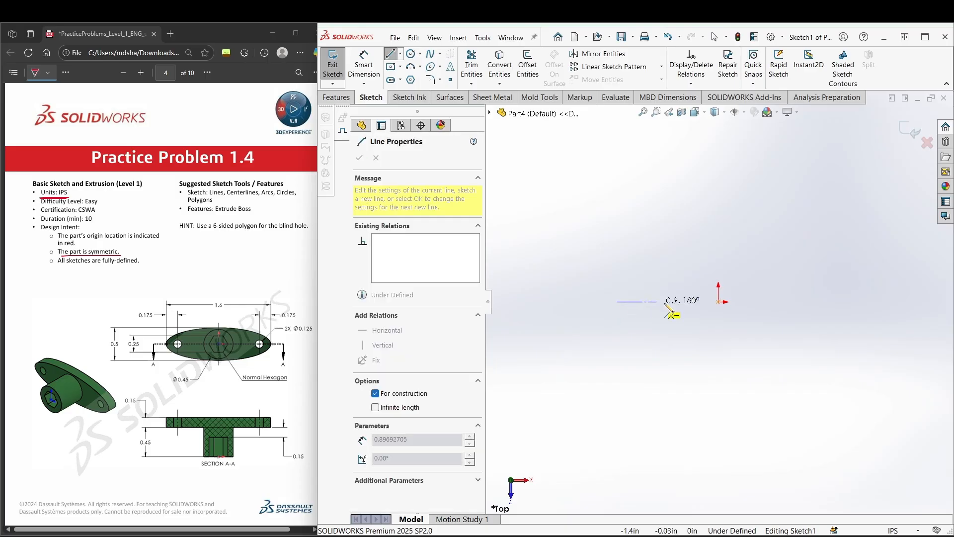
{"action": "left_click", "coordinate": [809, 302]}
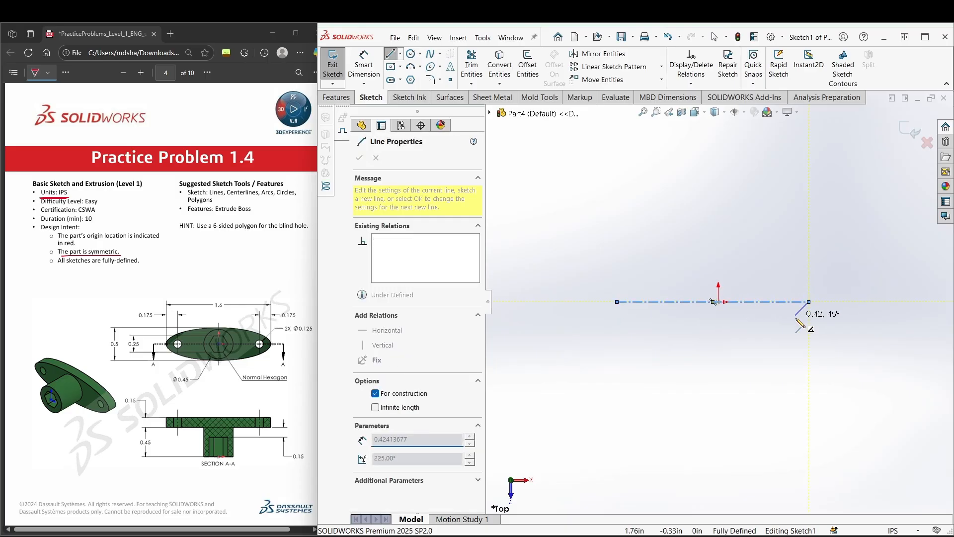
{"action": "key", "text": "Escape"}
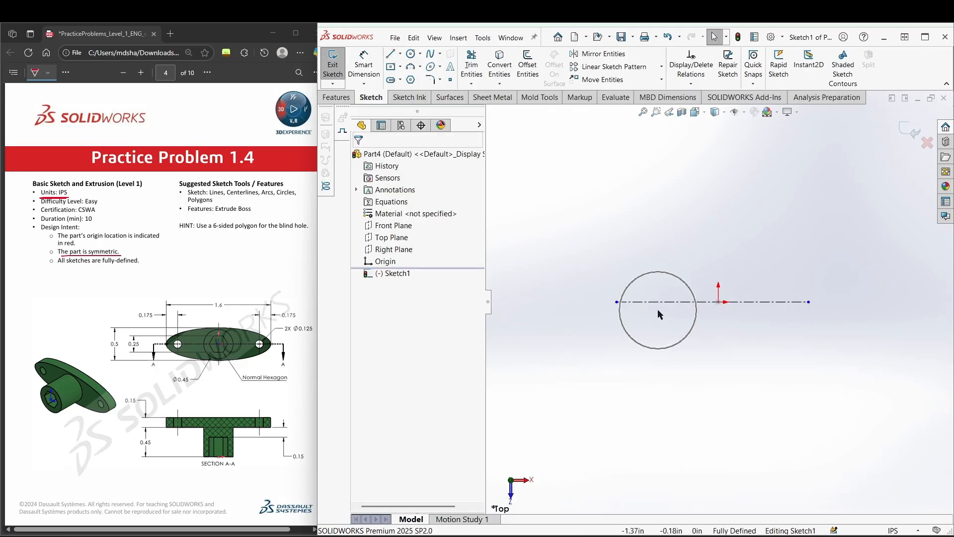
{"action": "left_click", "coordinate": [719, 302]}
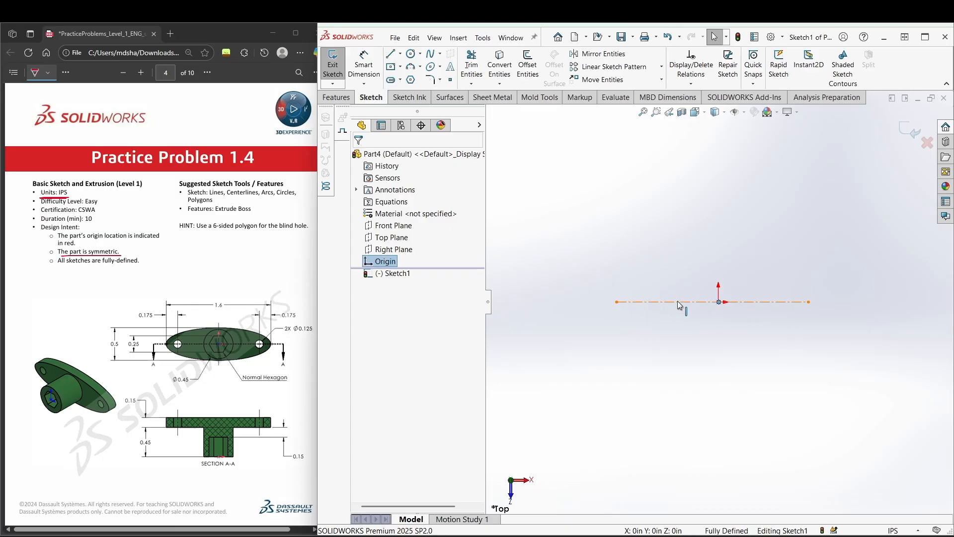
{"action": "left_click", "coordinate": [679, 303]}
{"action": "left_click", "coordinate": [698, 336]}
{"action": "left_click", "coordinate": [719, 303]}
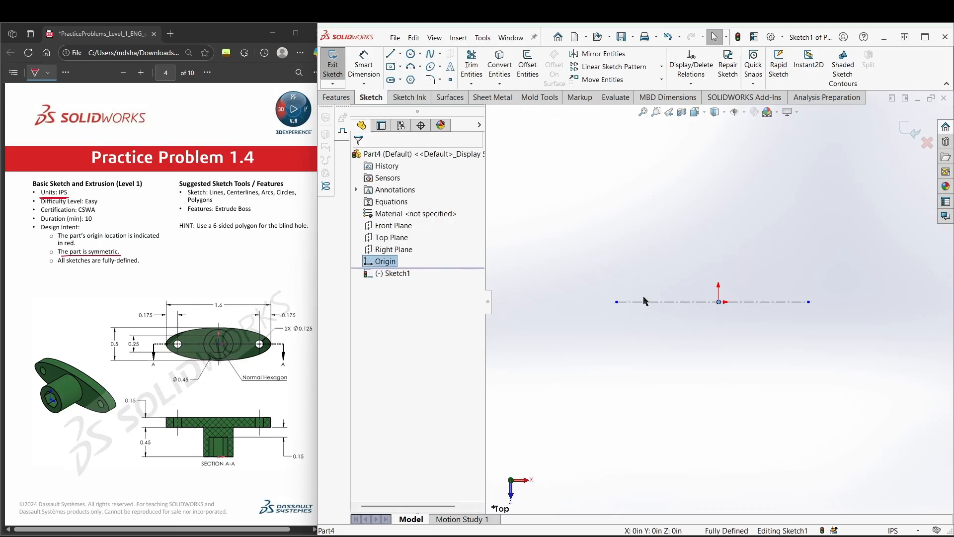
{"action": "left_click", "coordinate": [648, 303], "text": "ctrl"}
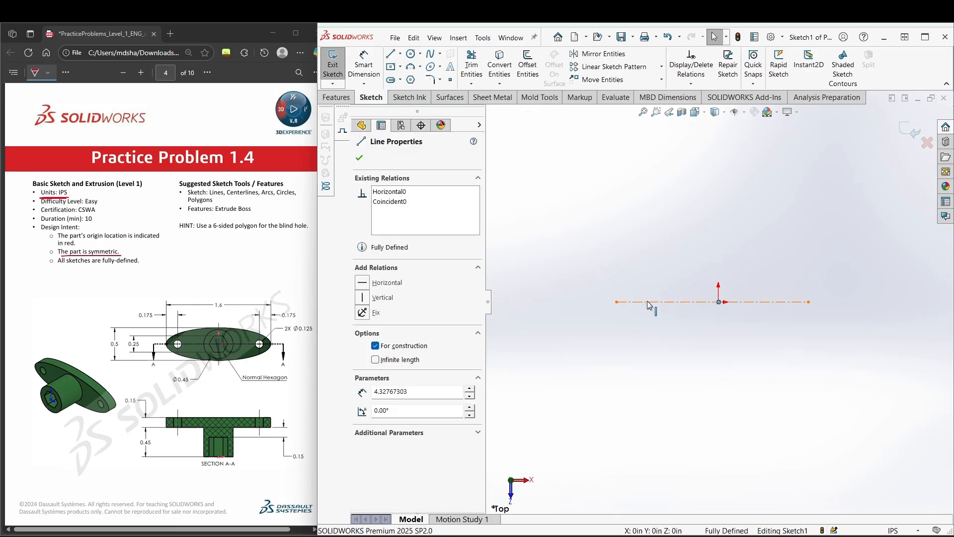
{"action": "left_click", "coordinate": [648, 347]}
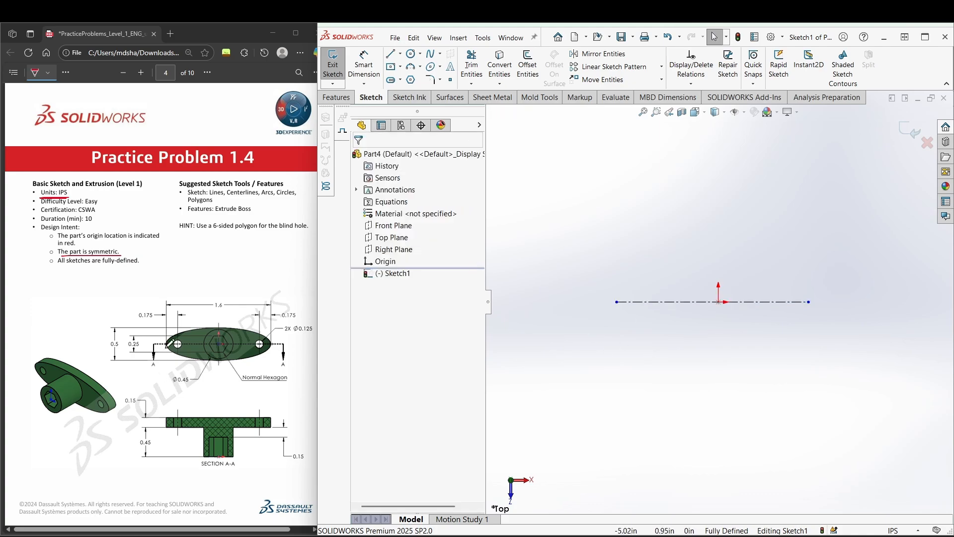
- Mark the extents of the overall width on the practice drawing and dimension the centerline's length to 1.6 in
{"action": "left_click", "coordinate": [171, 340]}
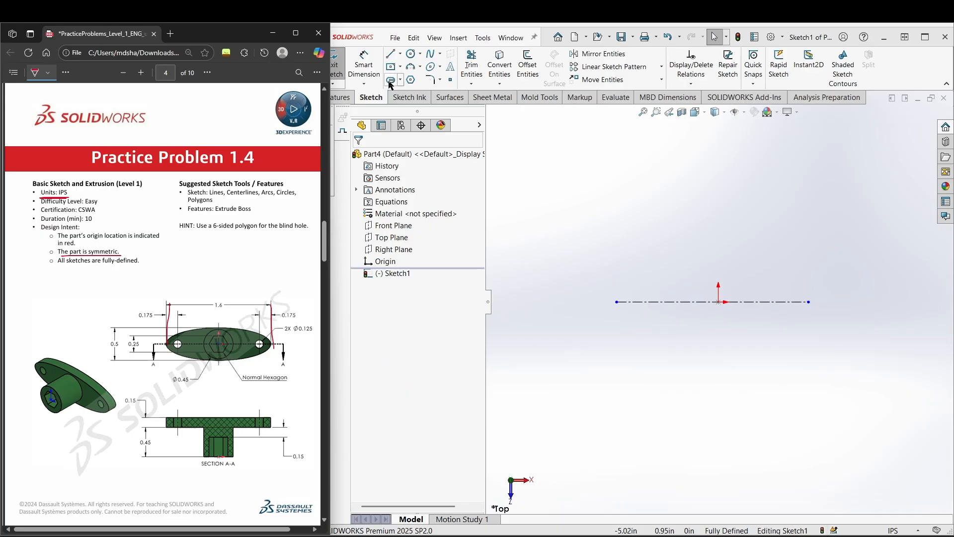
{"action": "left_click", "coordinate": [364, 64]}
{"action": "left_click", "coordinate": [639, 302]}
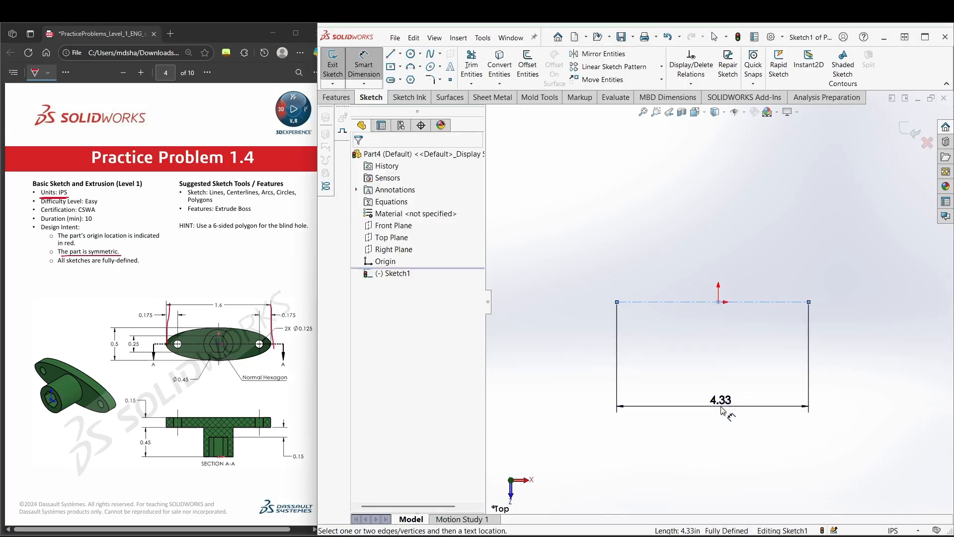
{"action": "left_click", "coordinate": [722, 408]}
{"action": "type", "text": "1.6"}
{"action": "key", "text": "Return"}
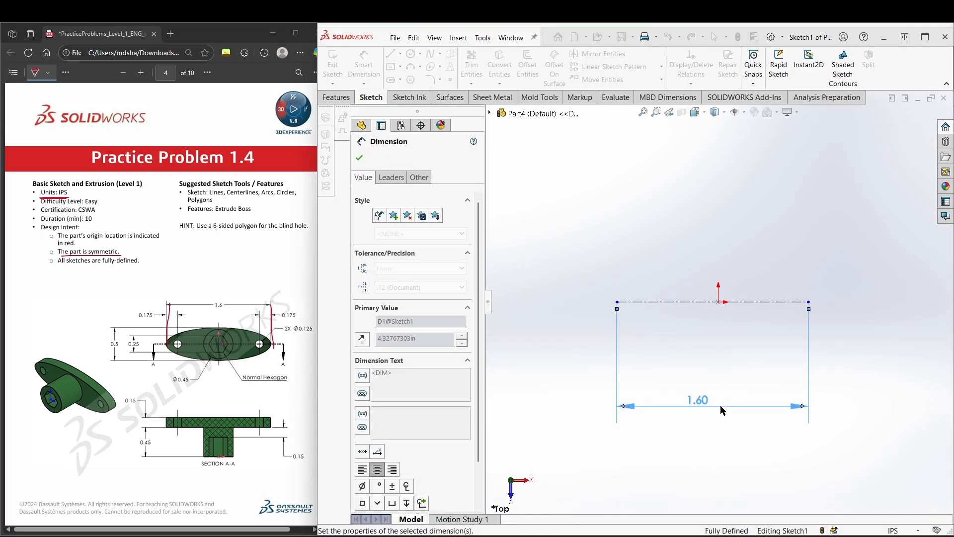
{"action": "key", "text": "Escape"}
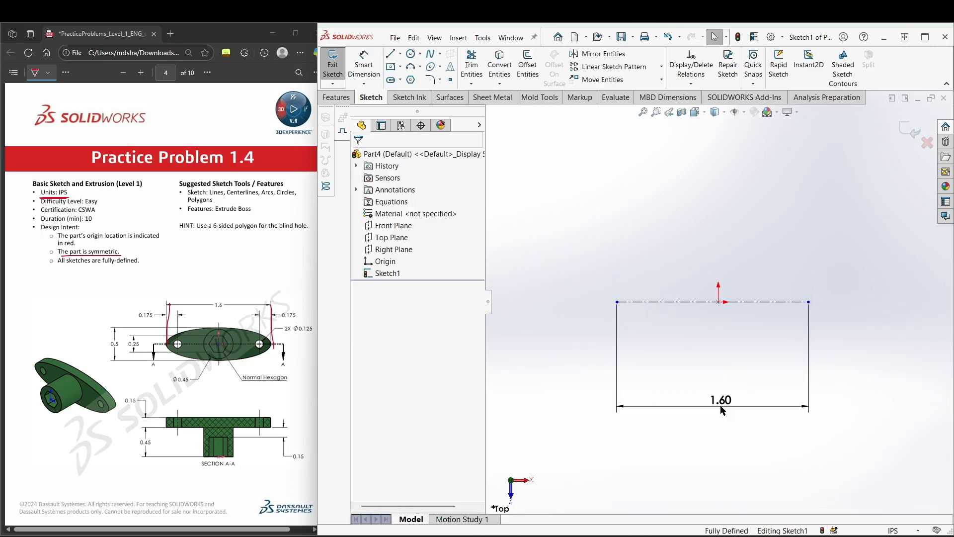
- Sketch an ellipse centred on the origin, reaching one end of the centerline, with radii of about 0.75 in and 0.23 in
{"action": "left_click", "coordinate": [440, 68]}
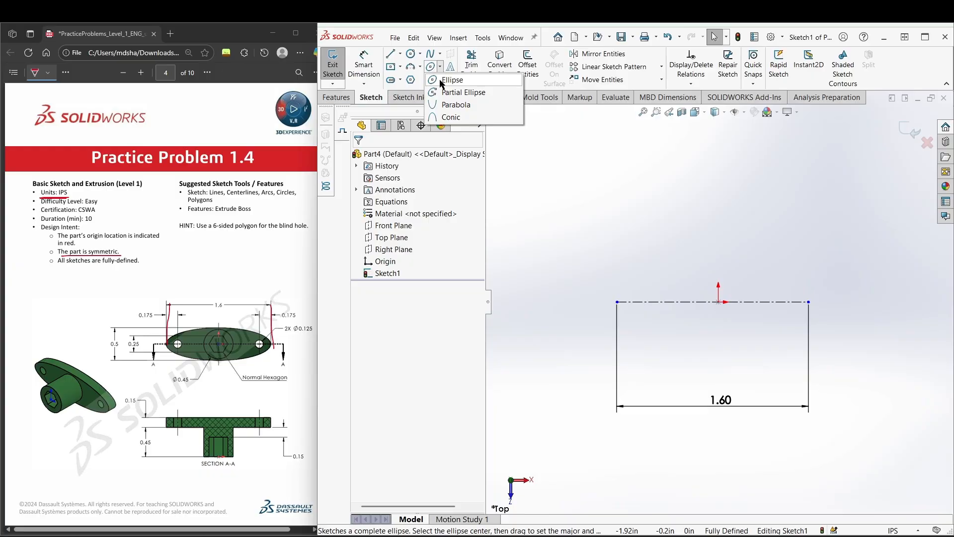
{"action": "left_click", "coordinate": [449, 80]}
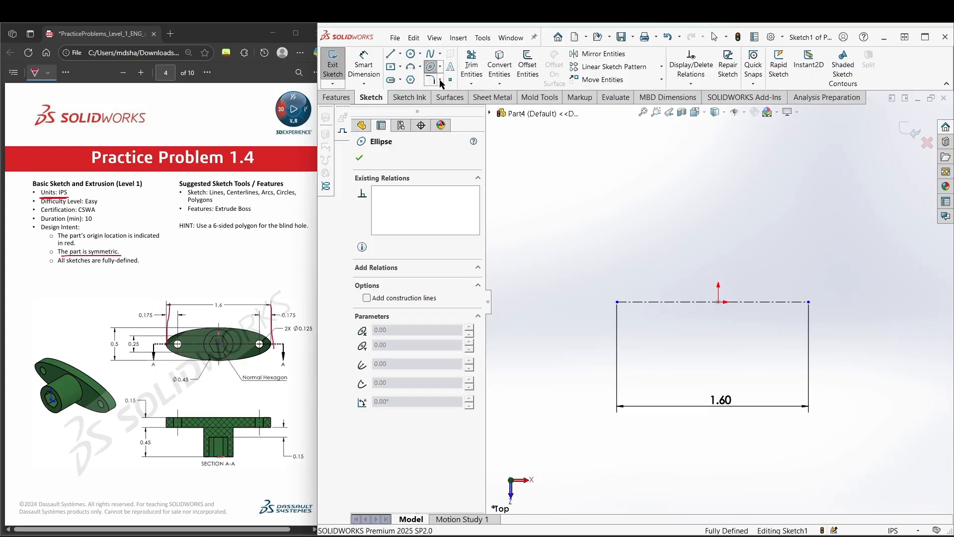
{"action": "left_click", "coordinate": [718, 302]}
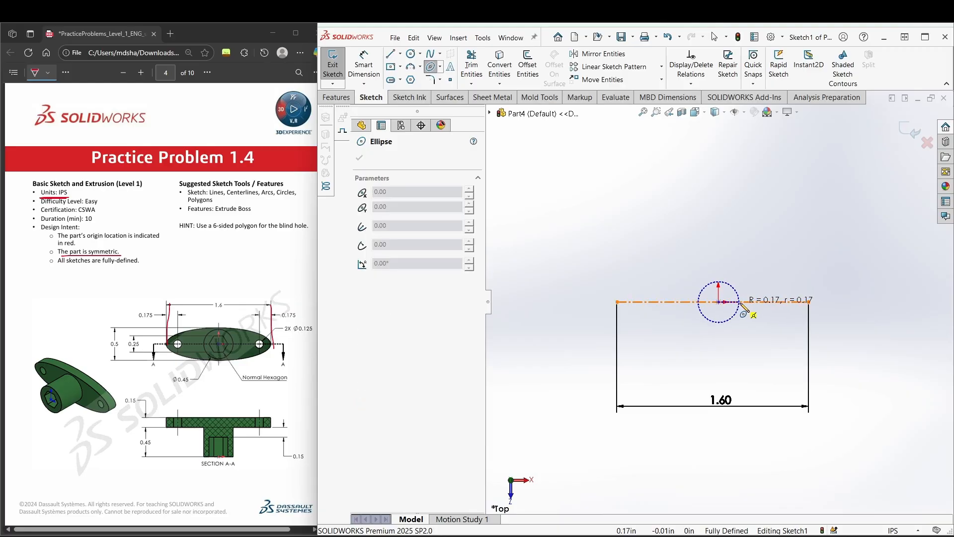
{"action": "left_click", "coordinate": [808, 303]}
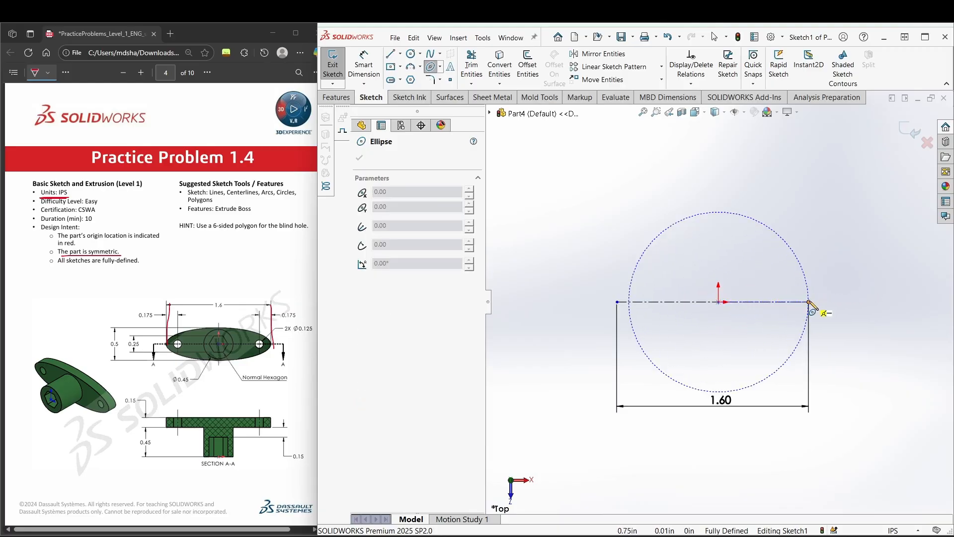
{"action": "left_click", "coordinate": [803, 282]}
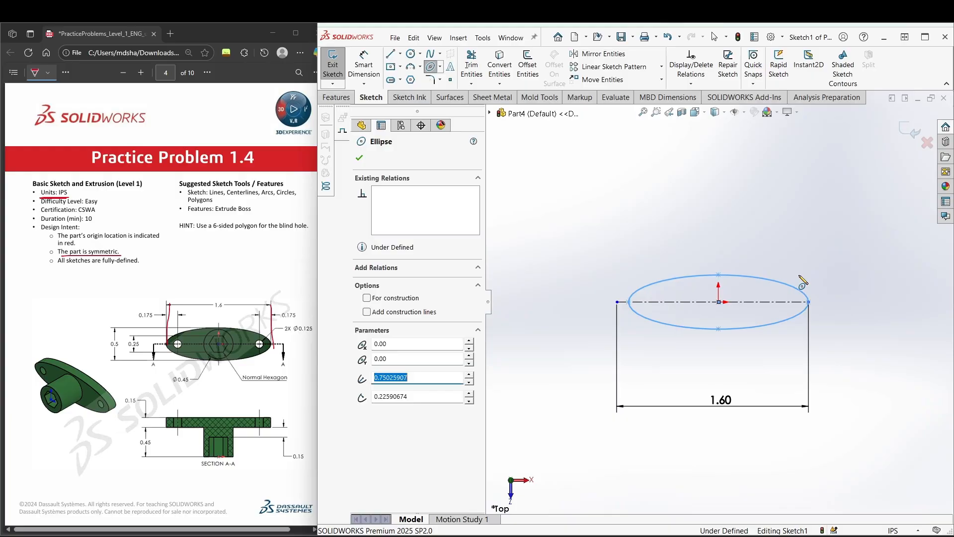
{"action": "key", "text": "Escape"}
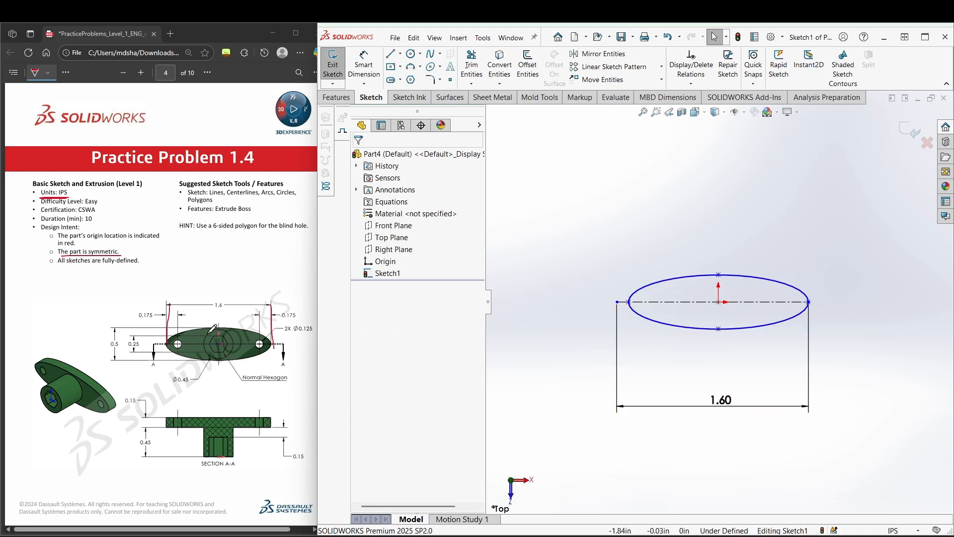
- Circle the 0.5 height on the practice drawing and dimension the ellipse's overall height to 0.5 in
{"action": "left_click", "coordinate": [113, 337]}
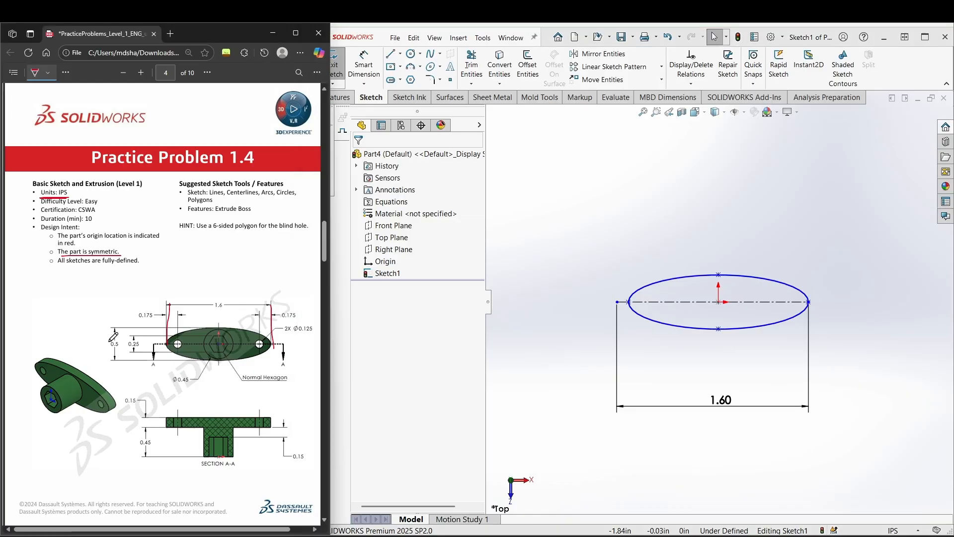
{"action": "left_click", "coordinate": [367, 65]}
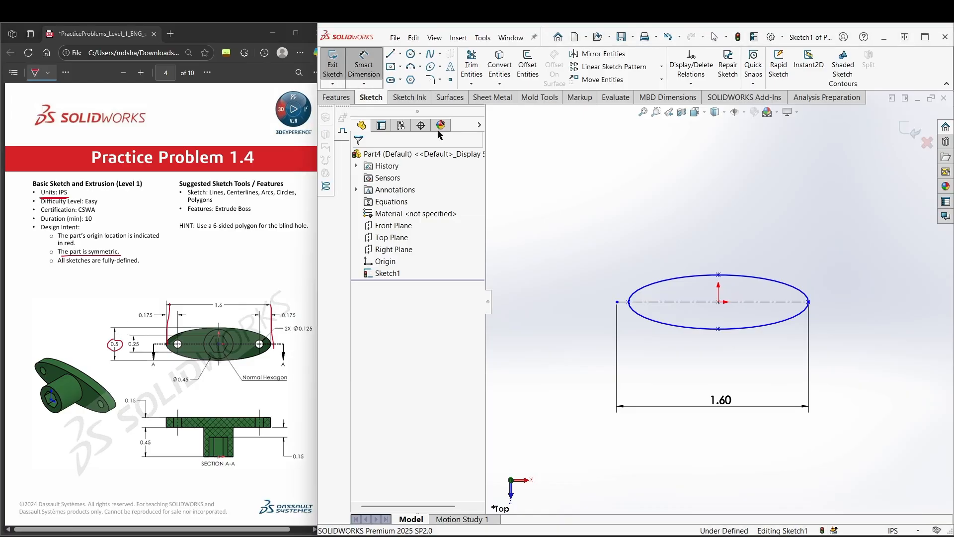
{"action": "left_click", "coordinate": [719, 275]}
{"action": "left_click", "coordinate": [719, 328]}
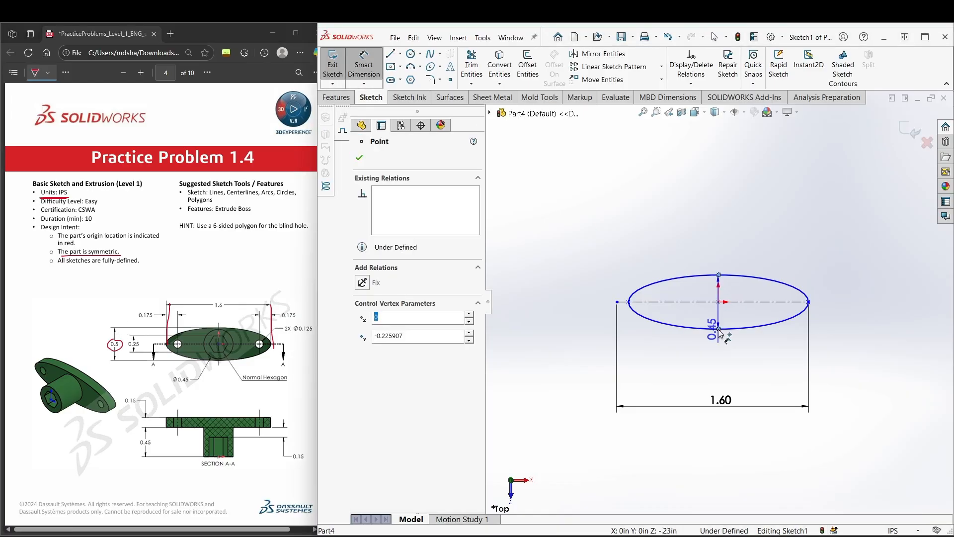
{"action": "left_click", "coordinate": [535, 312]}
{"action": "type", "text": "0.5"}
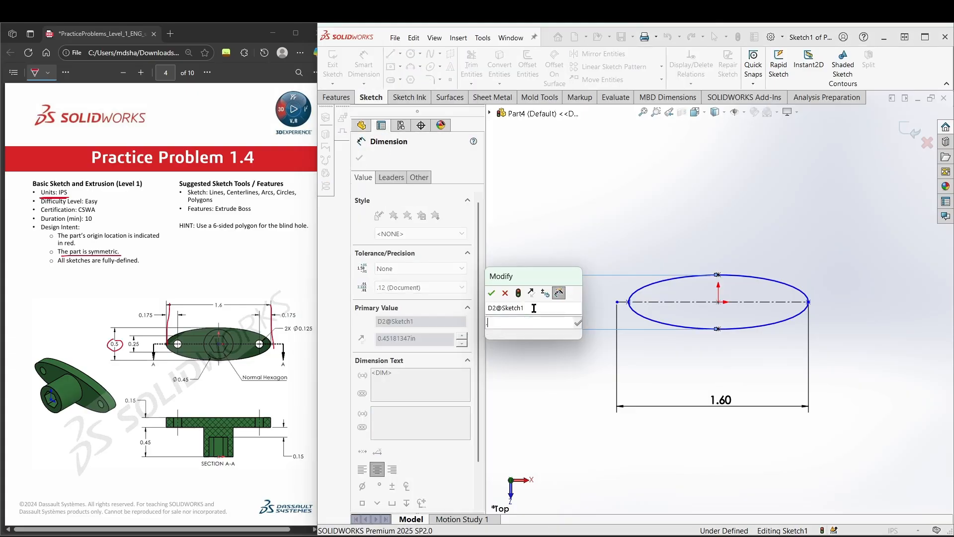
{"action": "key", "text": "Return"}
{"action": "key", "text": "Escape"}
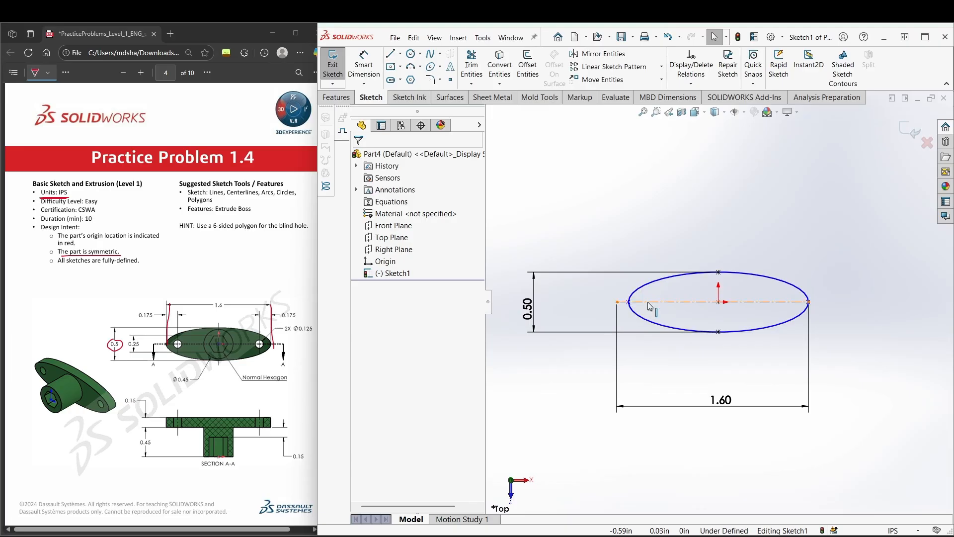
{"action": "scroll", "coordinate": [631, 309], "scroll_direction": "down", "scroll_amount": 2}
{"action": "left_click", "coordinate": [630, 308]}
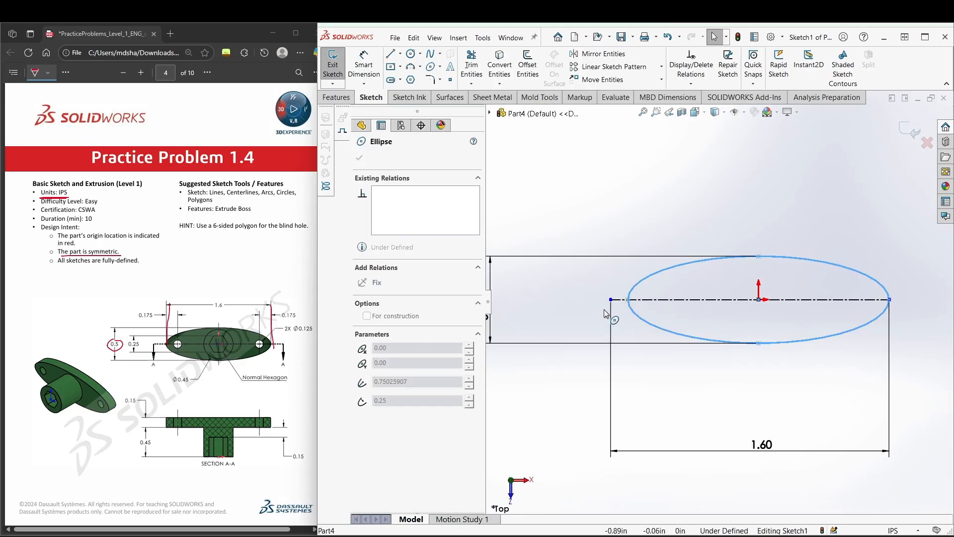
{"action": "left_click", "coordinate": [684, 317]}
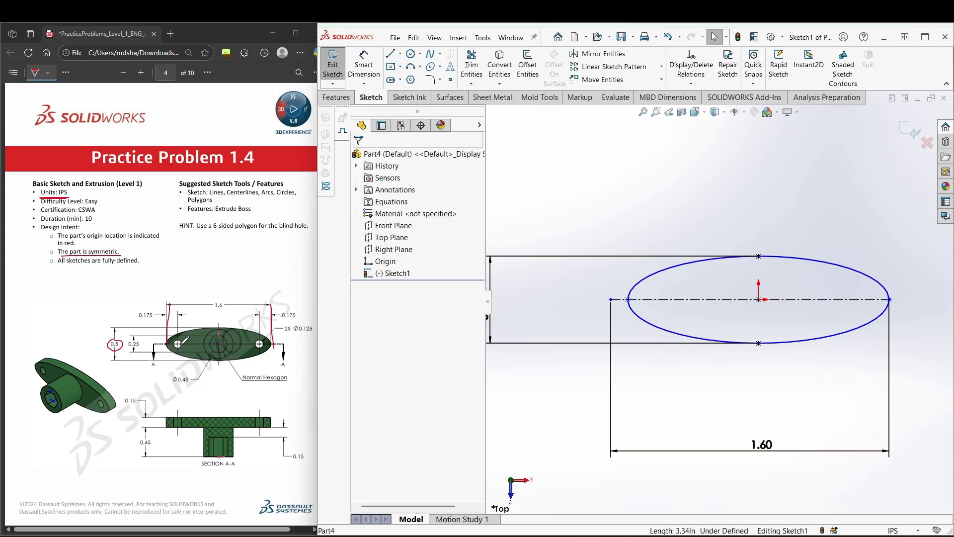
- Mark the two small end holes with ink strokes on the practice drawing's top view
{"action": "left_click_drag", "start_coordinate": [180, 341], "coordinate": [196, 336]}
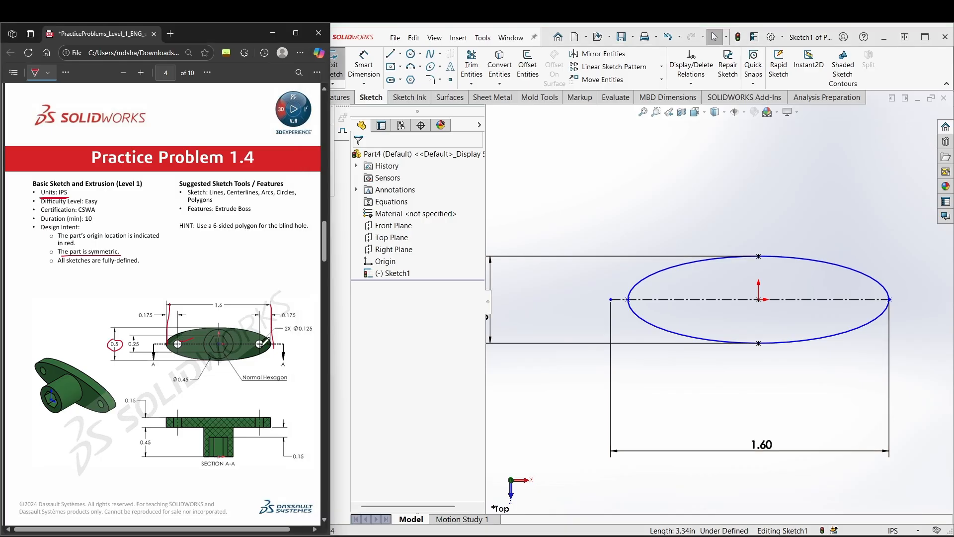
{"action": "scroll", "coordinate": [666, 323], "scroll_direction": "up", "scroll_amount": 3}
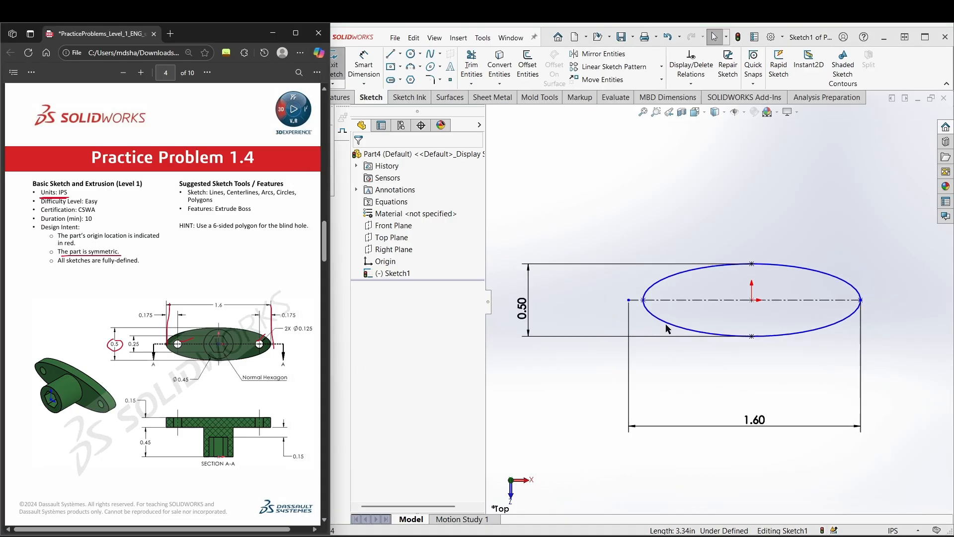
{"action": "scroll", "coordinate": [751, 300], "scroll_direction": "down", "scroll_amount": 4}
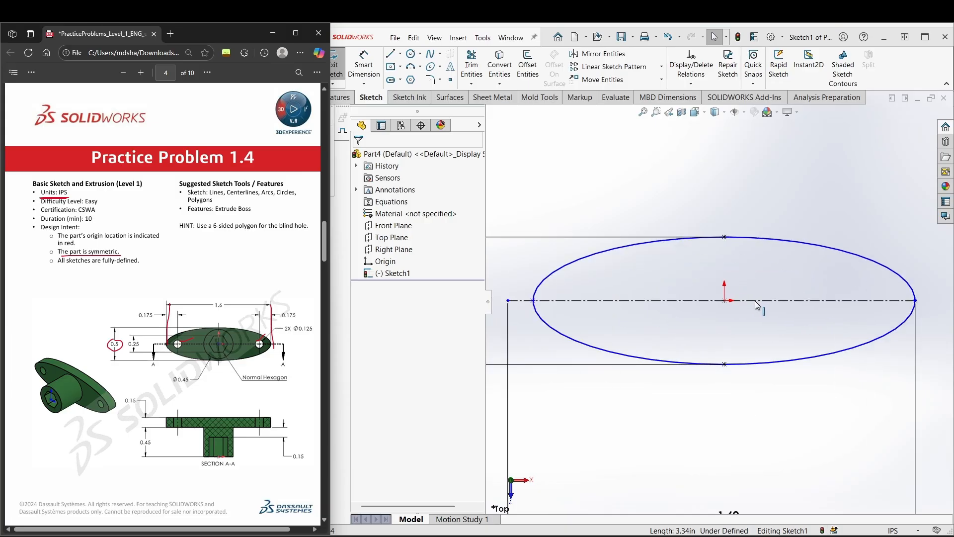
{"action": "scroll", "coordinate": [695, 306], "scroll_direction": "up", "scroll_amount": 2}
{"action": "scroll", "coordinate": [636, 308], "scroll_direction": "up", "scroll_amount": 2}
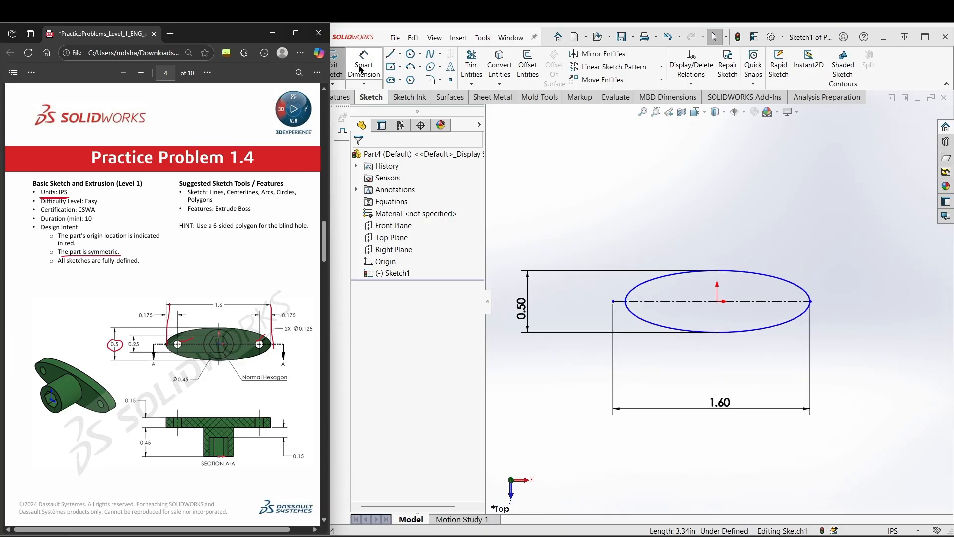
- Sketch two small circles centred on the centerline, one near each end of the ellipse, the right one about 0.55 in from the origin
{"action": "left_click", "coordinate": [410, 53]}
{"action": "scroll", "coordinate": [646, 308], "scroll_direction": "down", "scroll_amount": 2}
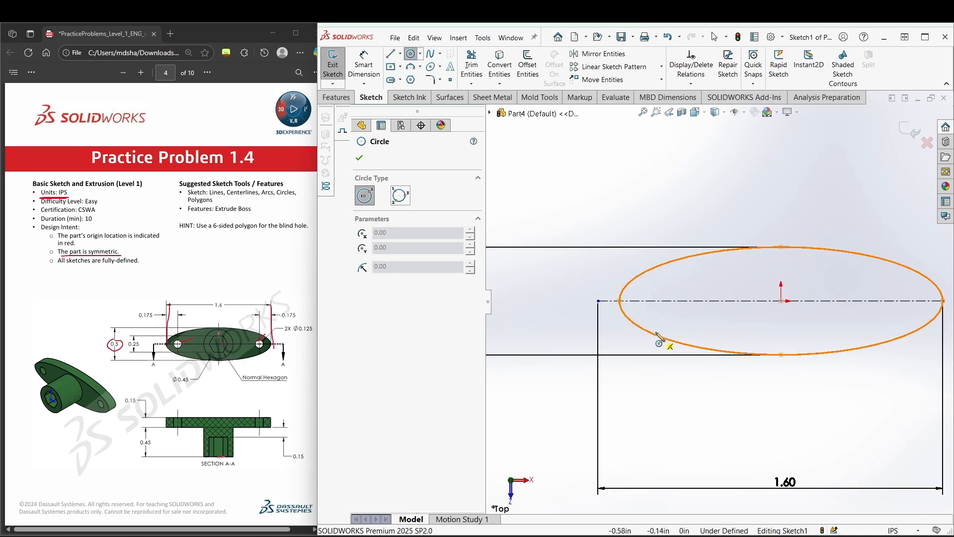
{"action": "left_click", "coordinate": [656, 301]}
{"action": "left_click", "coordinate": [667, 305]}
{"action": "left_click", "coordinate": [900, 301]}
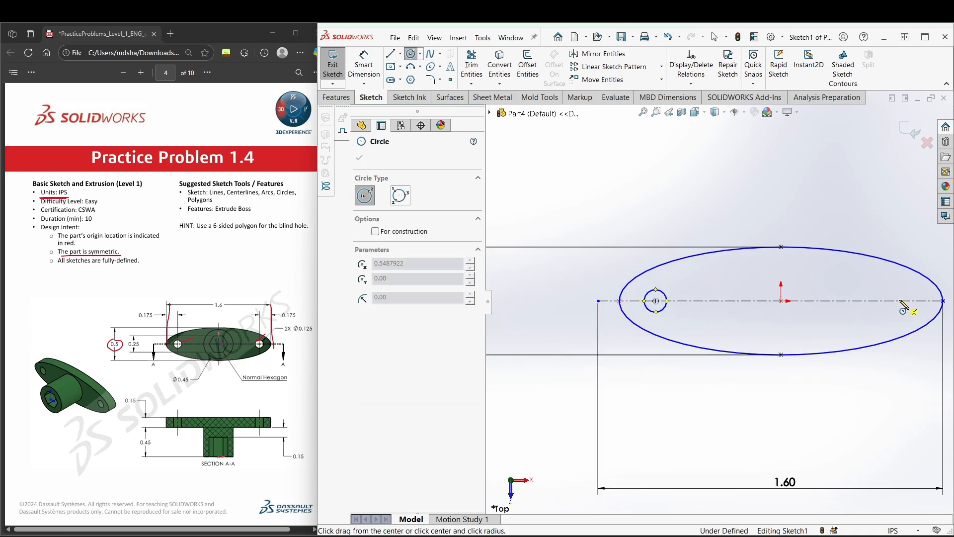
{"action": "left_click", "coordinate": [912, 305]}
{"action": "key", "text": "Escape"}
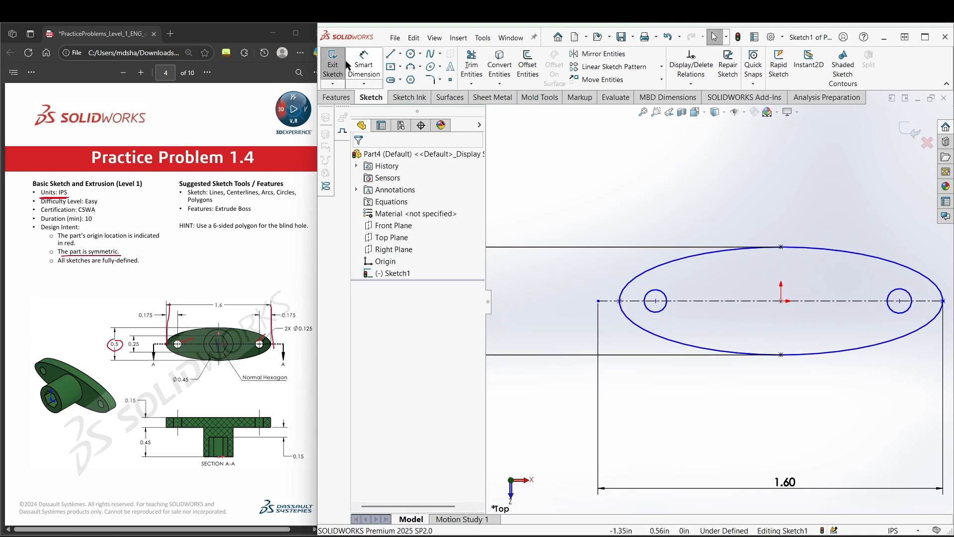
- Dimension the ellipse's overall width between its left and right end points to 1.6 in
{"action": "left_click", "coordinate": [363, 64]}
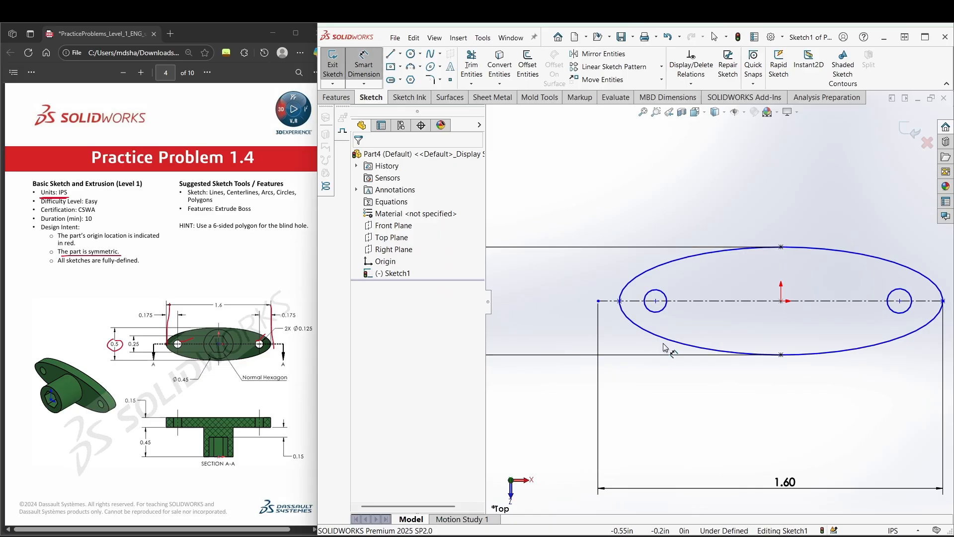
{"action": "left_click", "coordinate": [620, 301]}
{"action": "scroll", "coordinate": [867, 318], "scroll_direction": "up", "scroll_amount": 3}
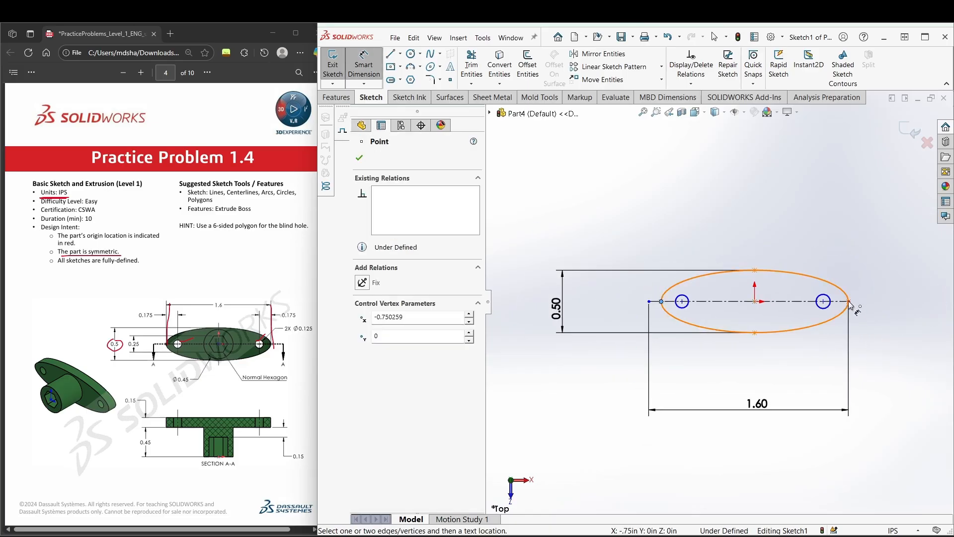
{"action": "left_click", "coordinate": [849, 303]}
{"action": "left_click", "coordinate": [812, 376]}
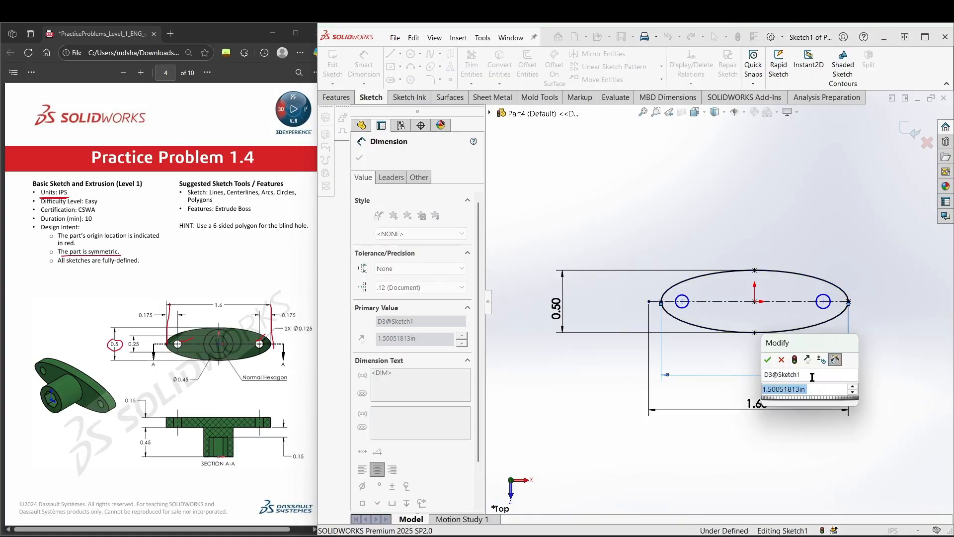
{"action": "type", "text": "1.6"}
{"action": "key", "text": "Return"}
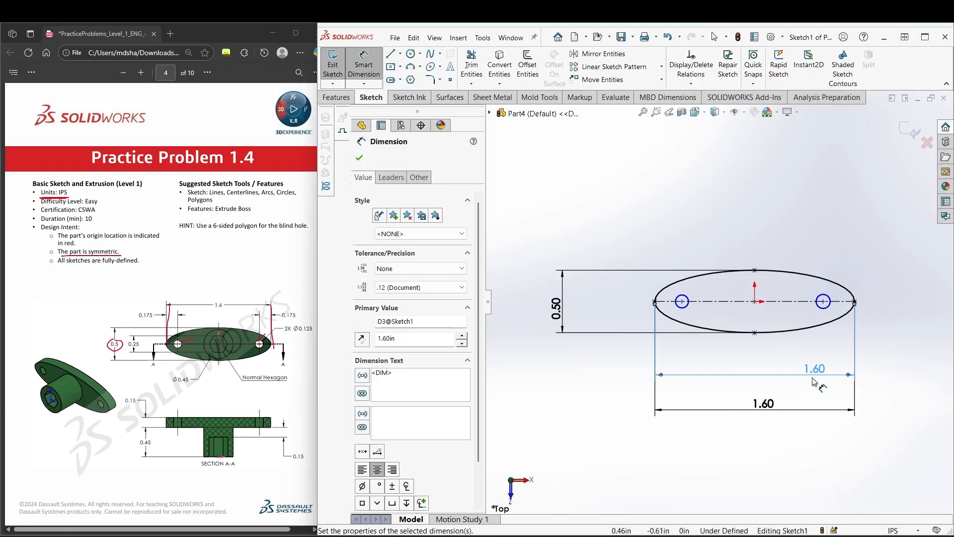
{"action": "key", "text": "Escape"}
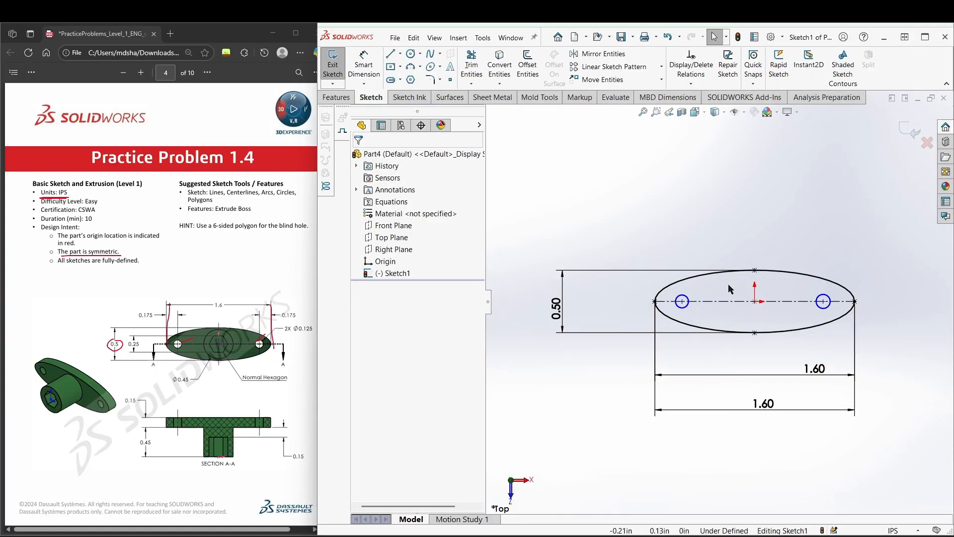
{"action": "scroll", "coordinate": [730, 289], "scroll_direction": "down", "scroll_amount": 1}
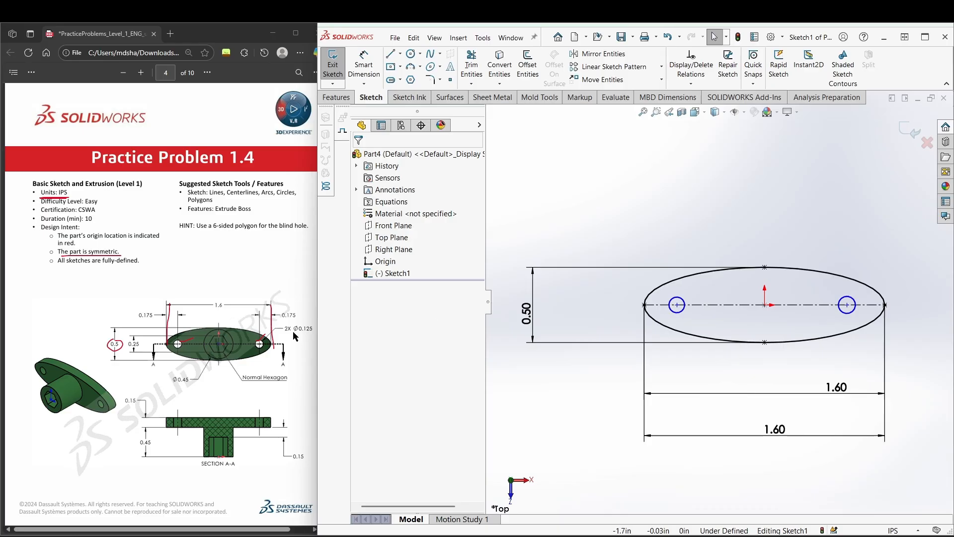
- Dimension the diameter of the left end circle to 0.125 in
{"action": "left_click", "coordinate": [362, 56]}
{"action": "left_click", "coordinate": [683, 299]}
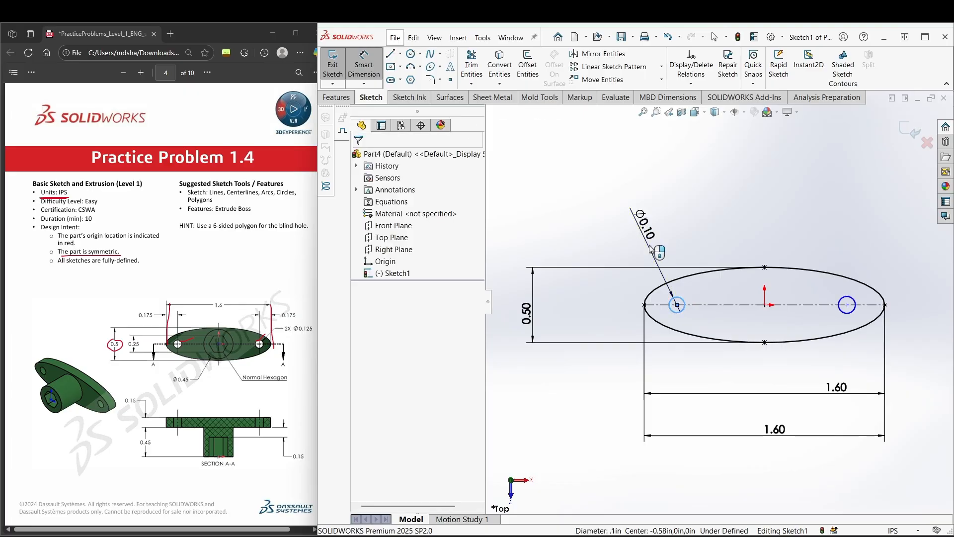
{"action": "left_click", "coordinate": [654, 252]}
{"action": "type", "text": "0."}
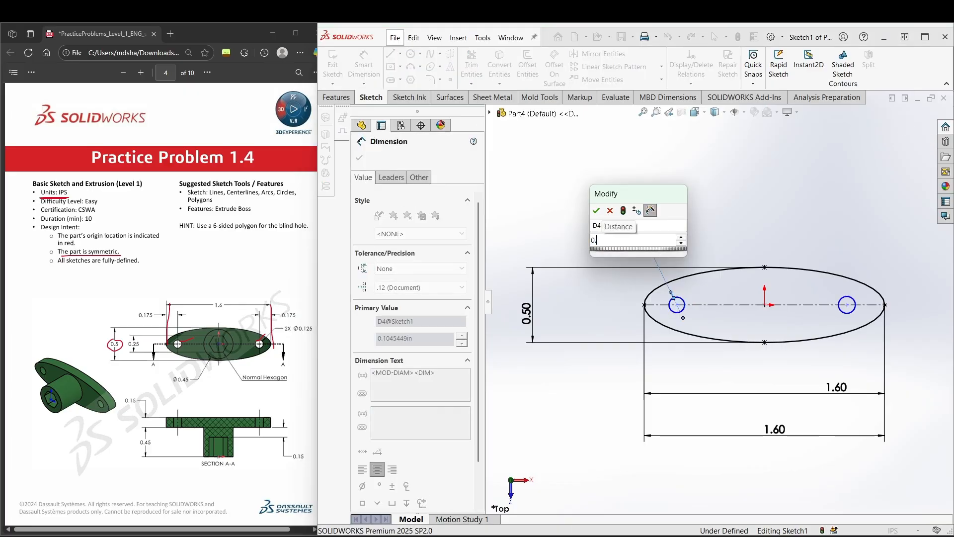
{"action": "type", "text": "125"}
{"action": "key", "text": "Return"}
{"action": "key", "text": "Escape"}
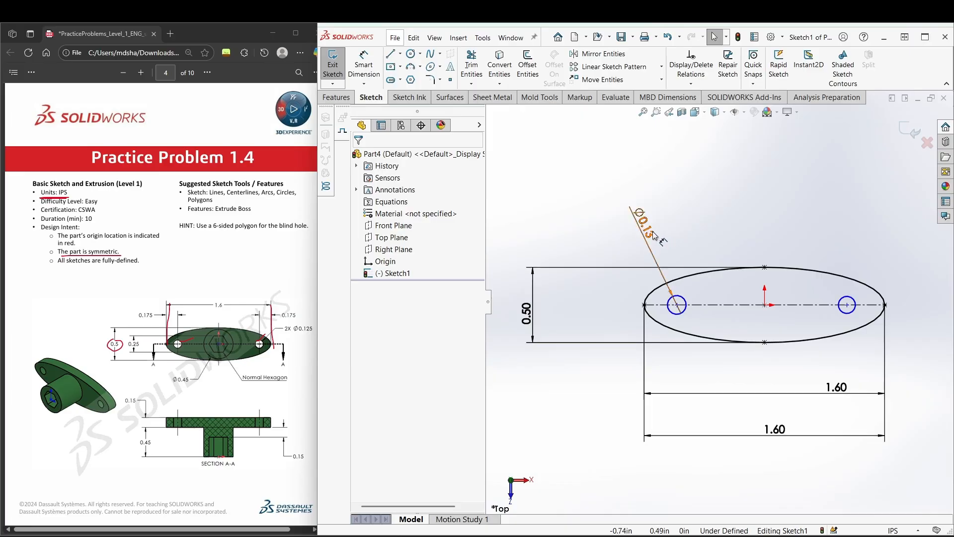
- Check the exact stored value of the left circle's diameter dimension, keeping it as it is
{"action": "double_click", "coordinate": [652, 234]}
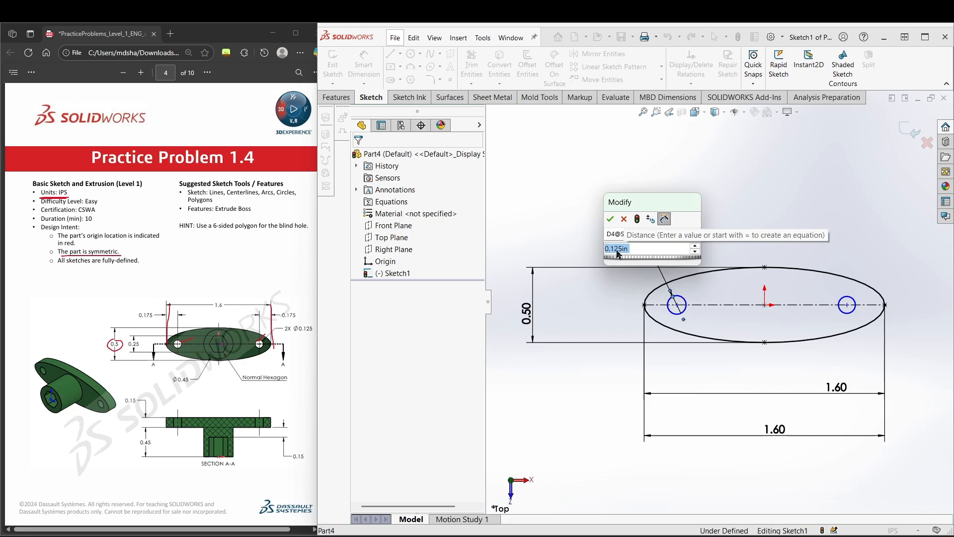
{"action": "left_click", "coordinate": [611, 219]}
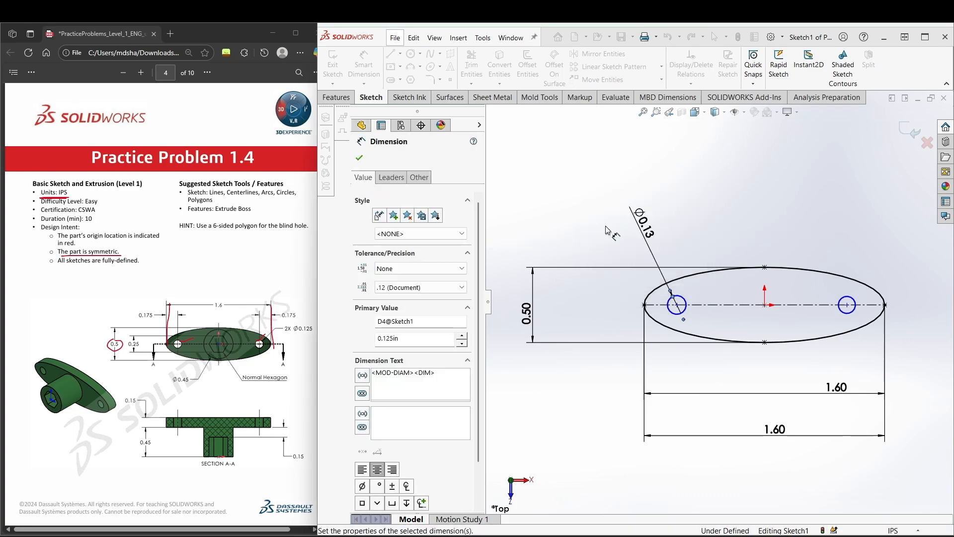
{"action": "left_click", "coordinate": [359, 158]}
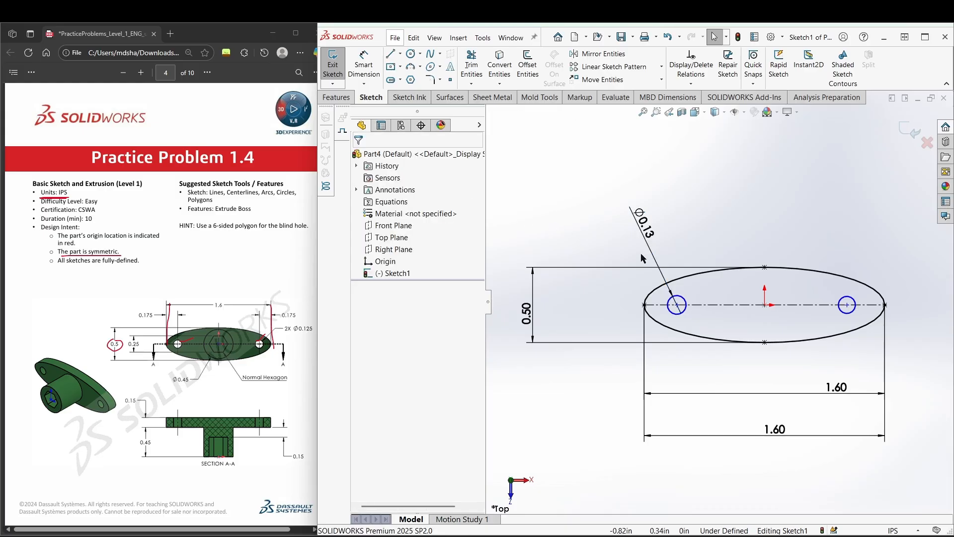
- Add an Equal relation between the two small end circles
{"action": "left_click", "coordinate": [686, 302]}
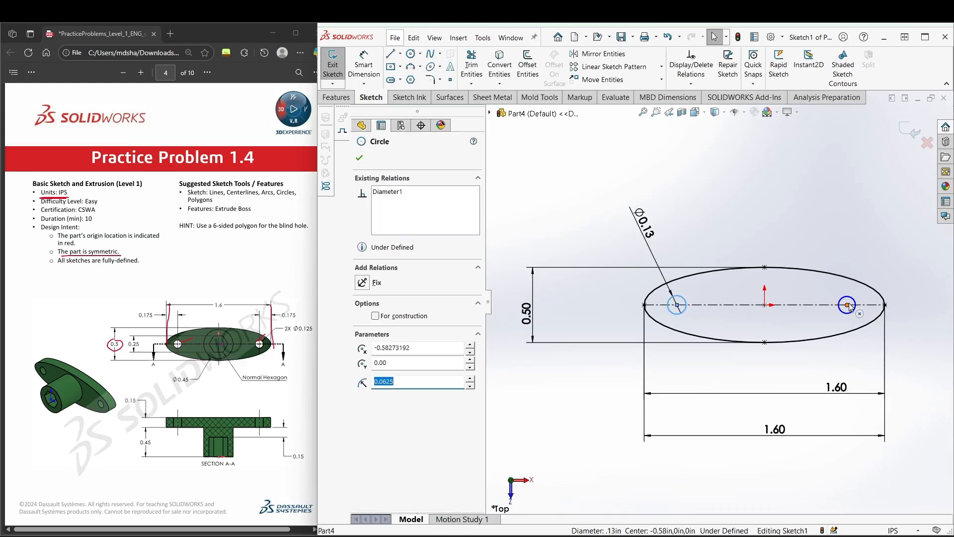
{"action": "left_click", "coordinate": [845, 303], "text": "ctrl"}
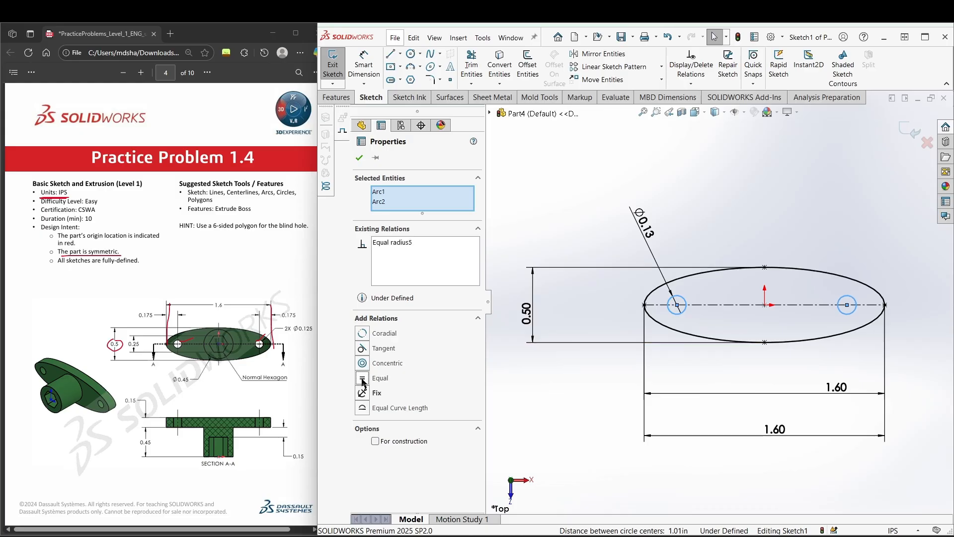
{"action": "left_click", "coordinate": [553, 238]}
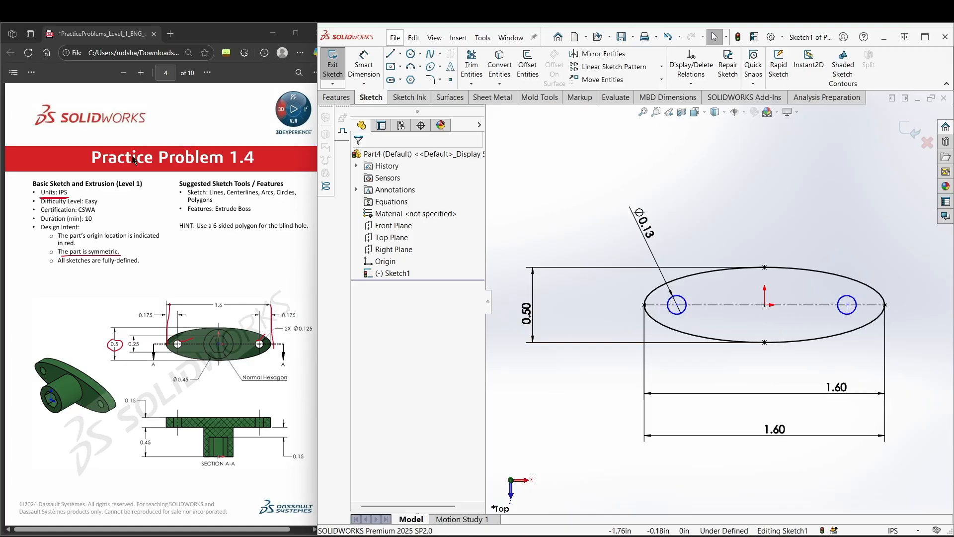
- Mark the end-hole spacing in ink on the practice drawing and dimension the left circle's centre 0.175 in from the ellipse's left end
{"action": "left_click", "coordinate": [30, 73]}
{"action": "left_click", "coordinate": [55, 105]}
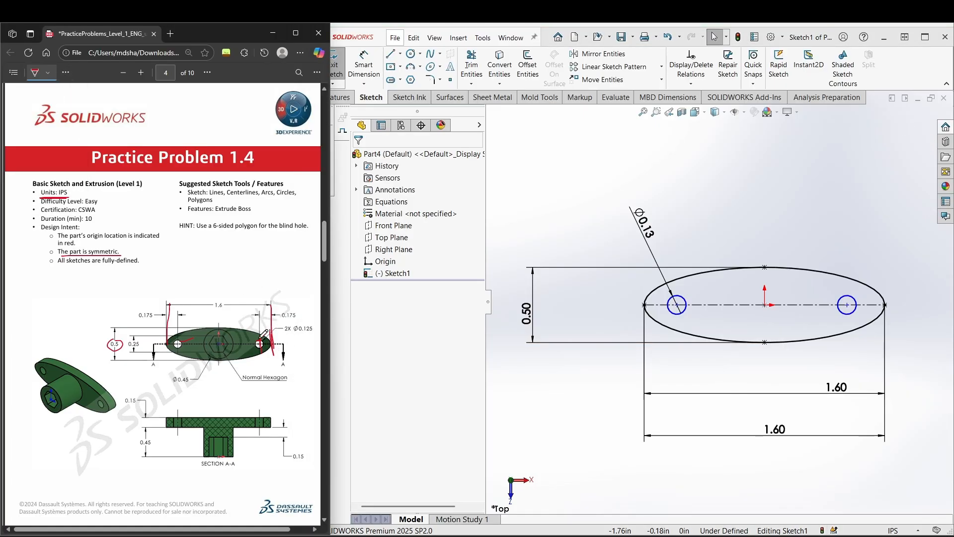
{"action": "left_click", "coordinate": [392, 56]}
{"action": "left_click", "coordinate": [677, 304]}
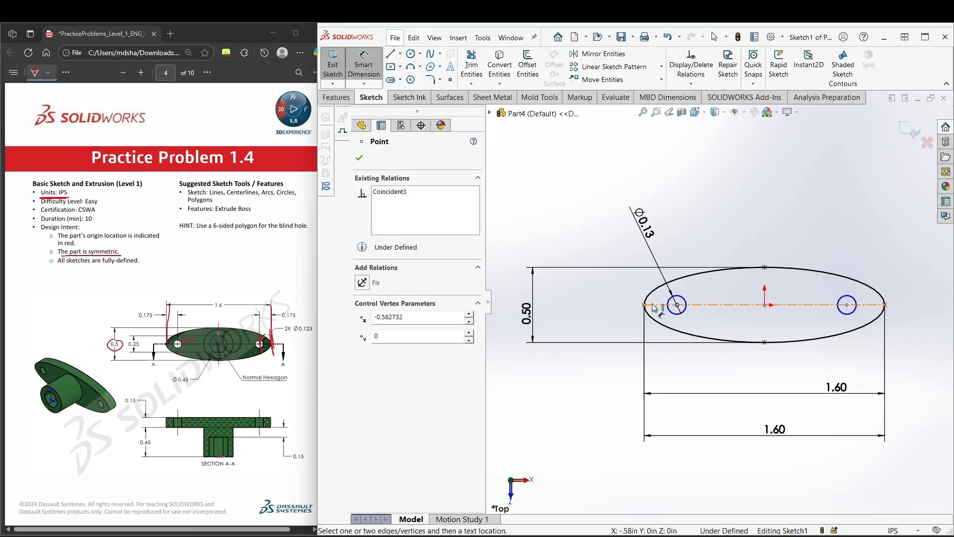
{"action": "left_click", "coordinate": [644, 305]}
{"action": "left_click", "coordinate": [659, 166]}
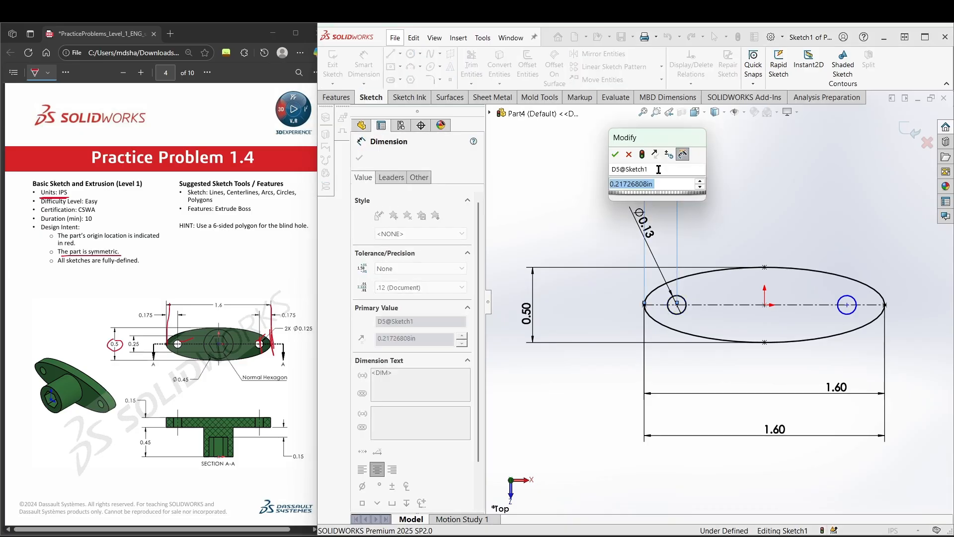
{"action": "type", "text": "0.175"}
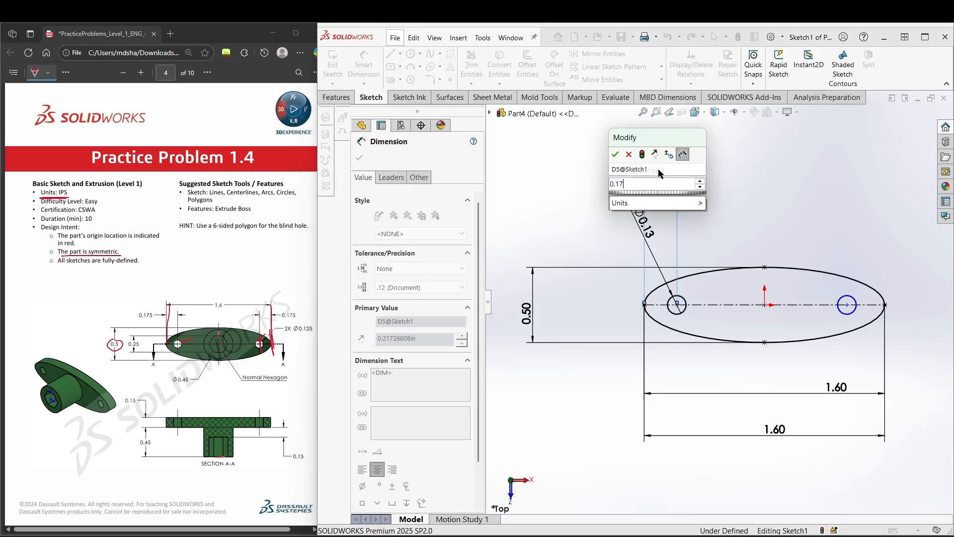
{"action": "key", "text": "Return"}
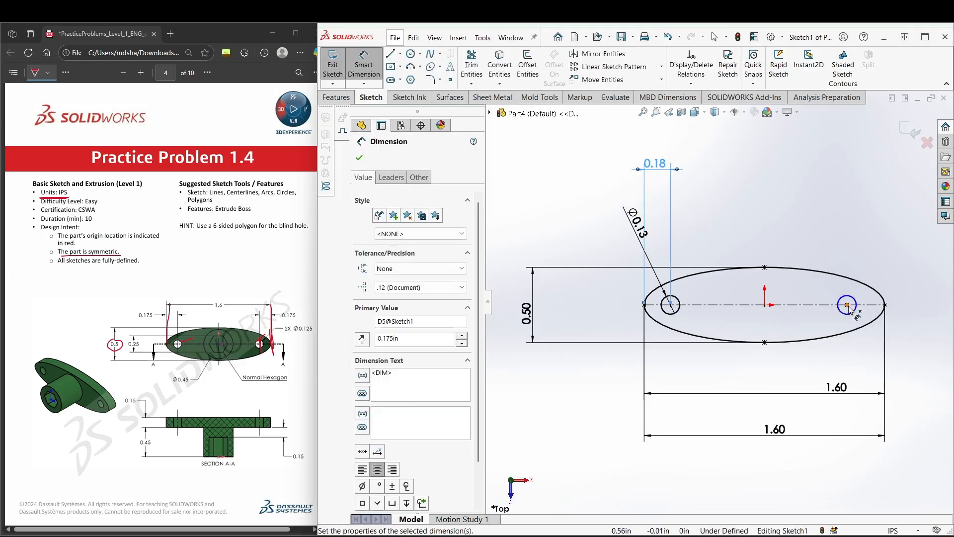
- Dimension the right circle's centre 0.175 in from the ellipse's right end and reposition that dimension higher above the ellipse
{"action": "left_click", "coordinate": [885, 305]}
{"action": "left_click", "coordinate": [847, 305]}
{"action": "left_click", "coordinate": [854, 188]}
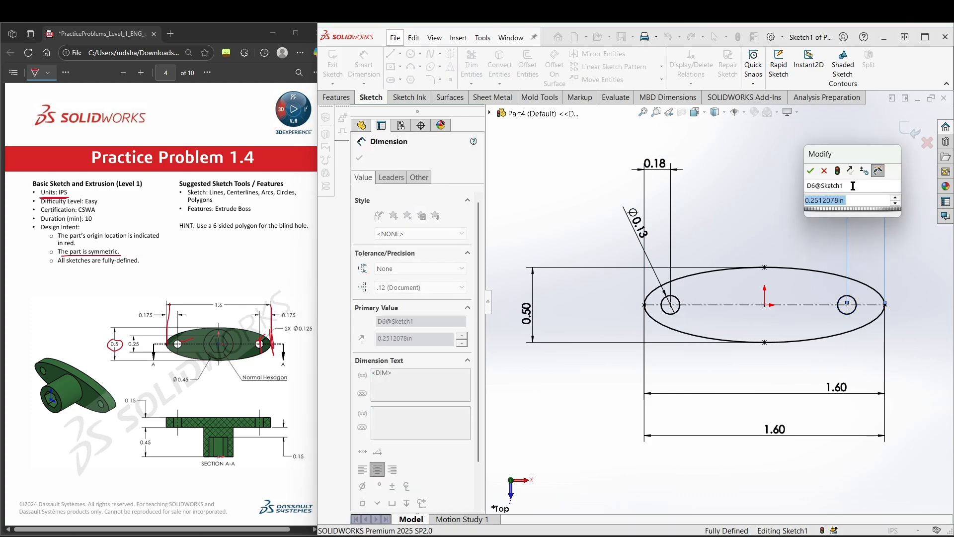
{"action": "type", "text": "0.175"}
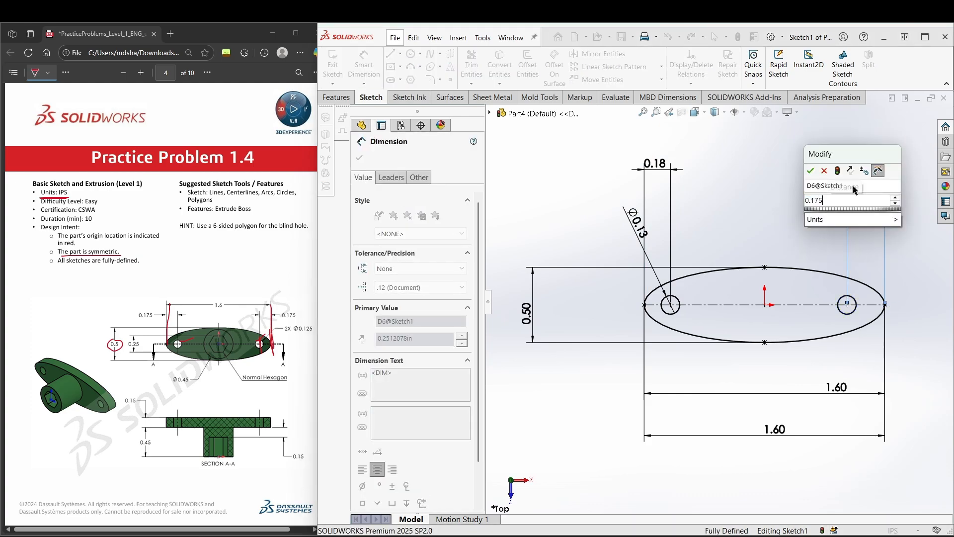
{"action": "key", "text": "Return"}
{"action": "key", "text": "Escape"}
{"action": "left_click_drag", "start_coordinate": [862, 179], "coordinate": [831, 160]}
{"action": "left_click", "coordinate": [827, 191]}
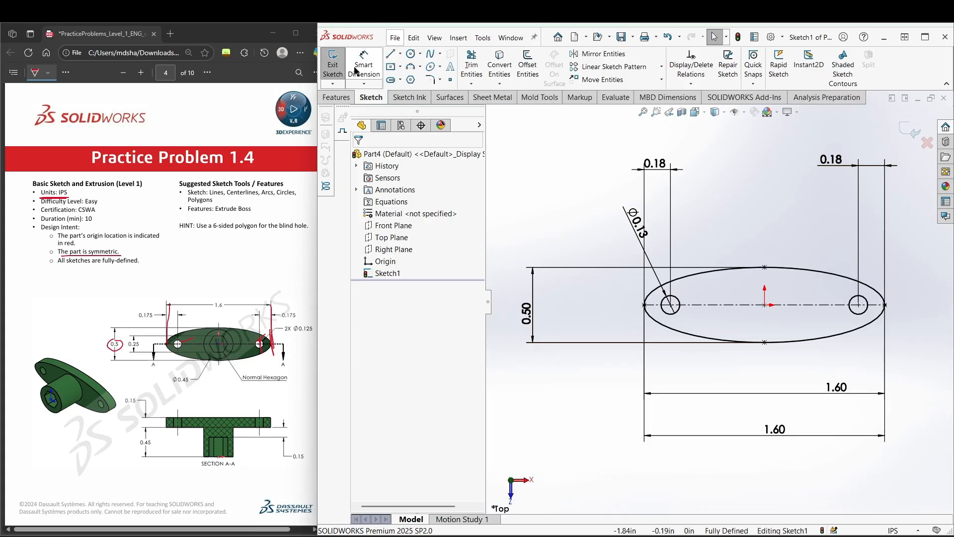
- Sketch a circle centred on the origin with a diameter of about 0.3 in
{"action": "left_click", "coordinate": [411, 53]}
{"action": "left_click", "coordinate": [764, 305]}
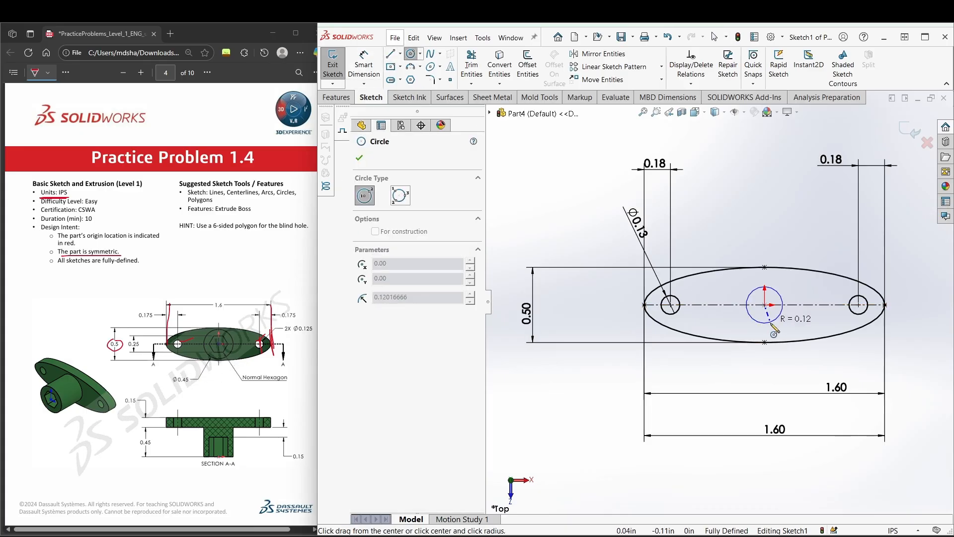
{"action": "left_click", "coordinate": [772, 326]}
{"action": "key", "text": "Escape"}
- Dimension the central circle's diameter to 0.45 in
{"action": "left_click", "coordinate": [371, 64]}
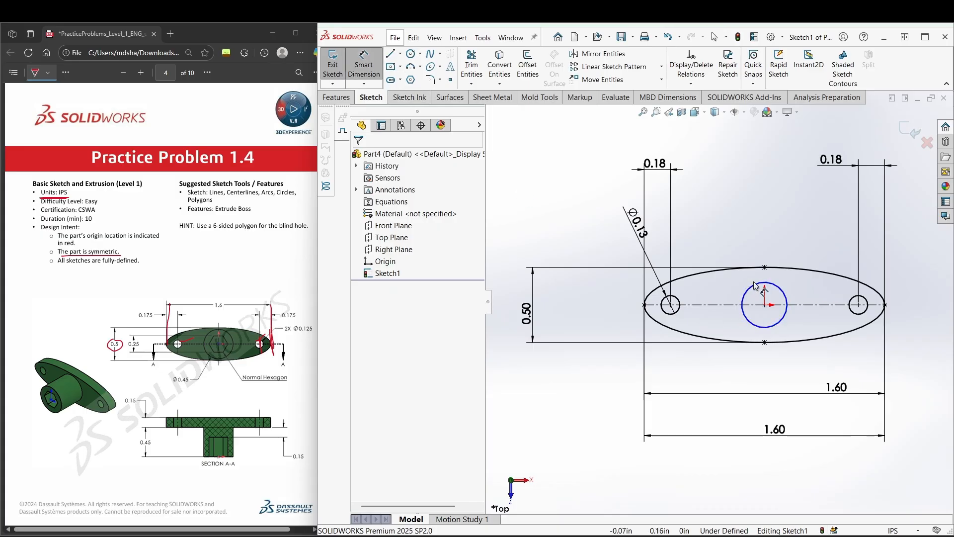
{"action": "left_click", "coordinate": [754, 285]}
{"action": "left_click", "coordinate": [740, 239]}
{"action": "type", "text": "0"}
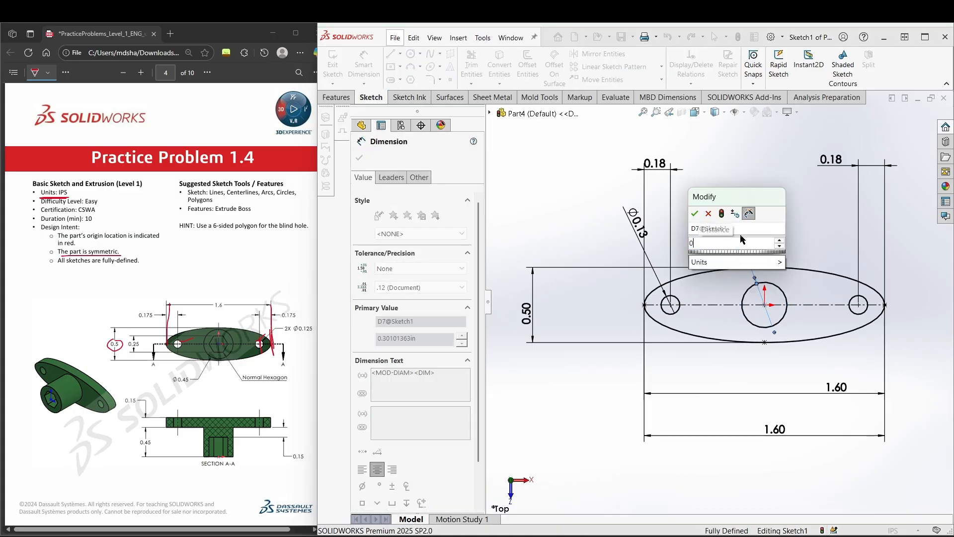
{"action": "type", "text": ".45"}
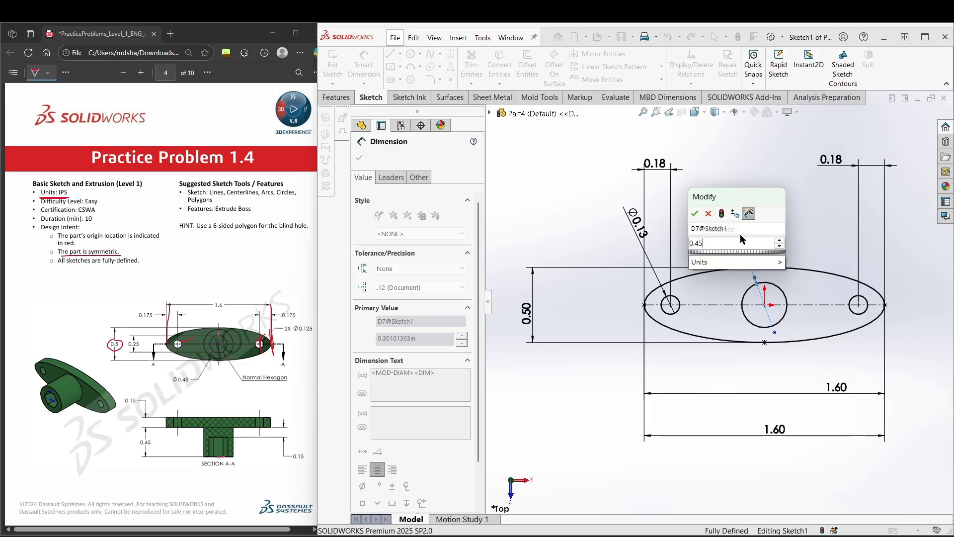
{"action": "key", "text": "Return"}
{"action": "key", "text": "Escape"}
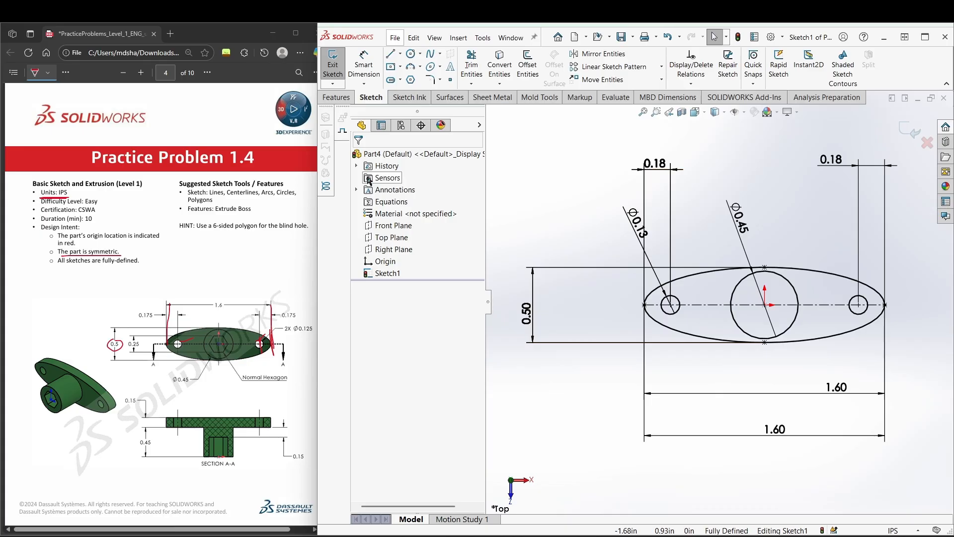
- Sketch a six-sided inscribed-circle polygon centred on the origin inside the central circle, about 0.26 in across flats
{"action": "left_click", "coordinate": [407, 81]}
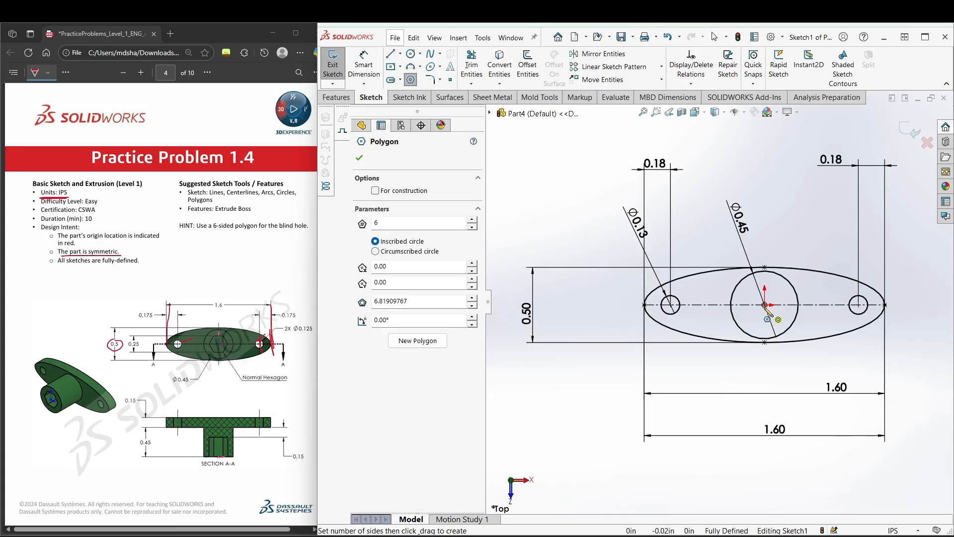
{"action": "left_click_drag", "start_coordinate": [765, 305], "coordinate": [784, 311]}
{"action": "key", "text": "Escape"}
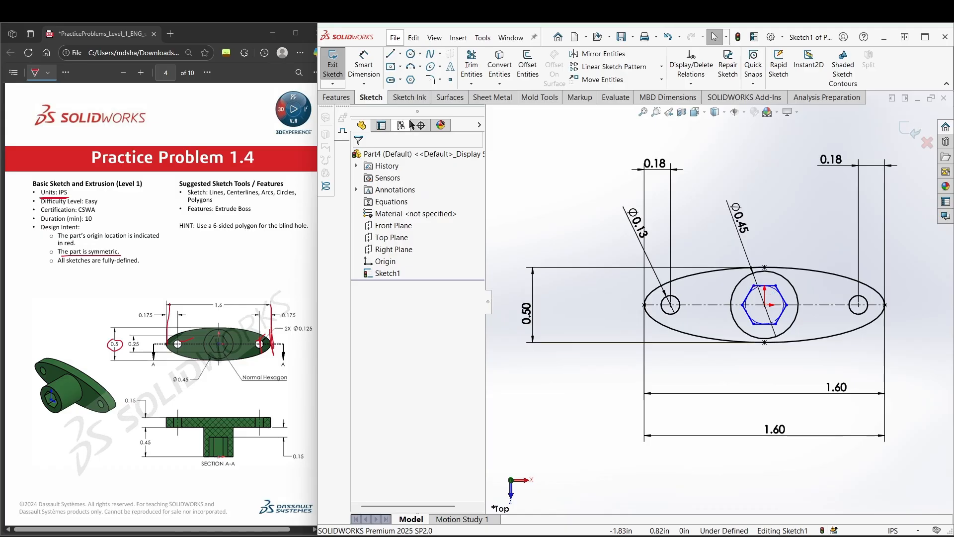
- Dimension the distance between the hexagon's upper and lower edges to 0.25 in
{"action": "left_click", "coordinate": [366, 65]}
{"action": "left_click", "coordinate": [765, 324]}
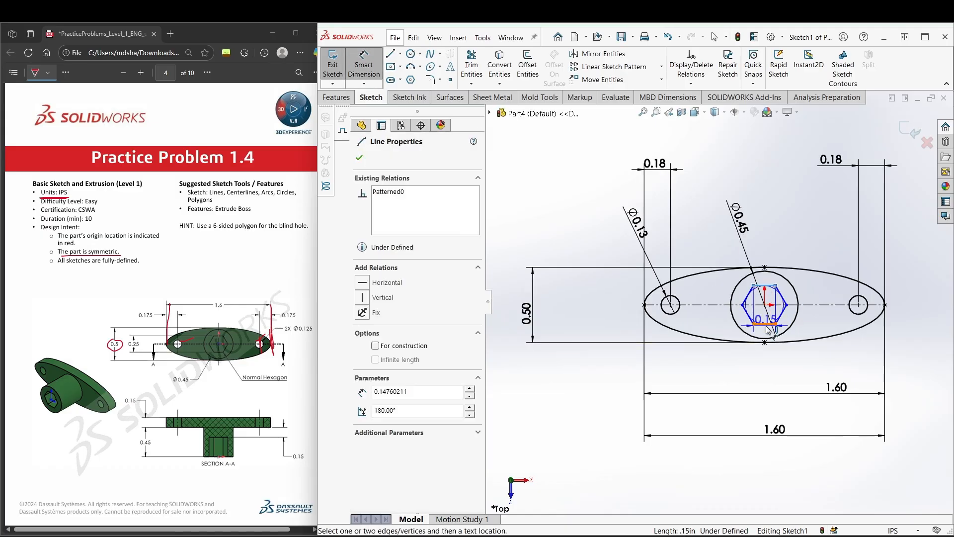
{"action": "left_click", "coordinate": [586, 308]}
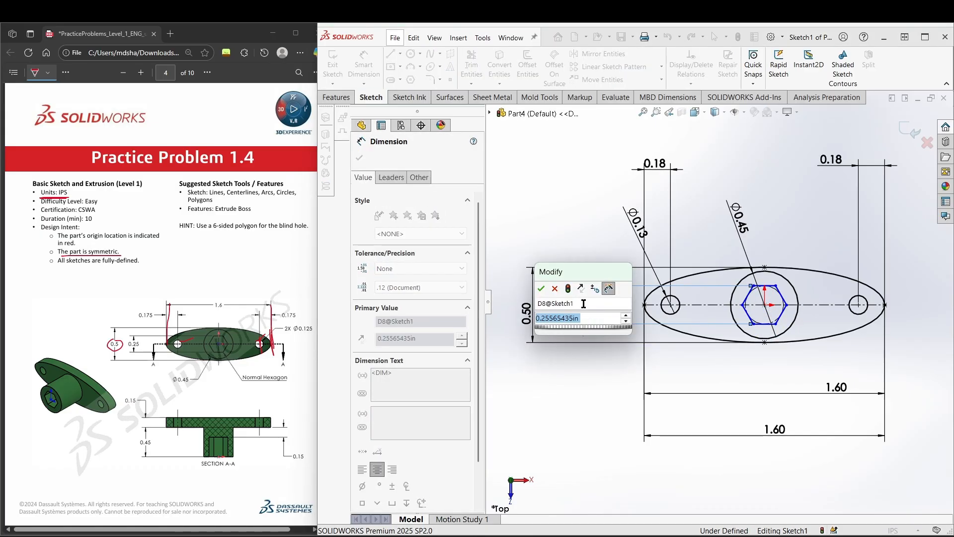
{"action": "type", "text": "0.25"}
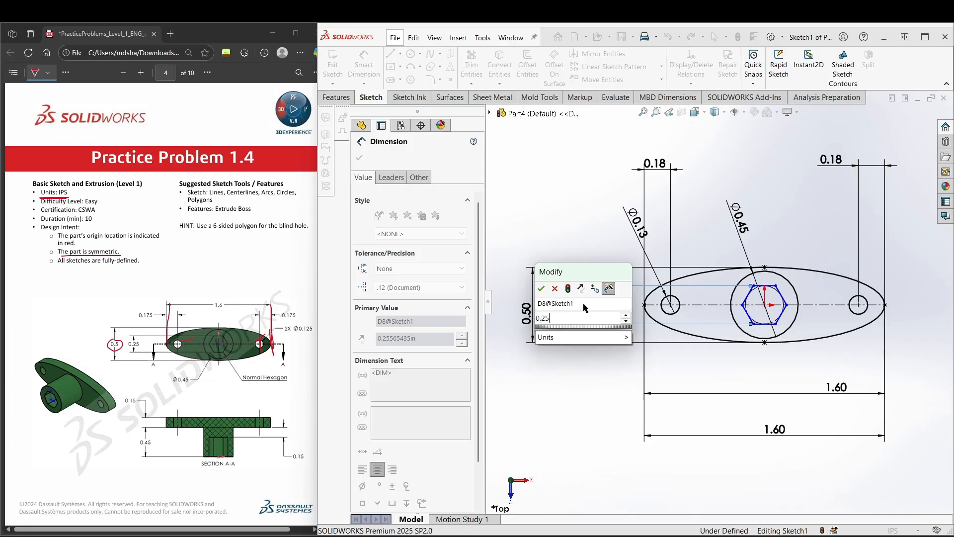
{"action": "key", "text": "Return"}
{"action": "key", "text": "Escape"}
- Add a horizontal relation to the hexagon's upper edge
{"action": "scroll", "coordinate": [825, 285], "scroll_direction": "down", "scroll_amount": 2}
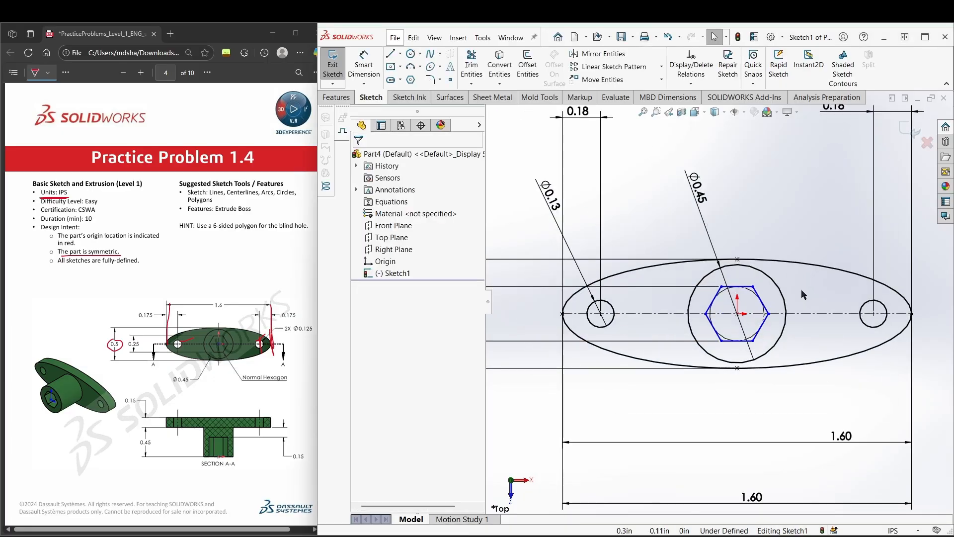
{"action": "left_click", "coordinate": [748, 288]}
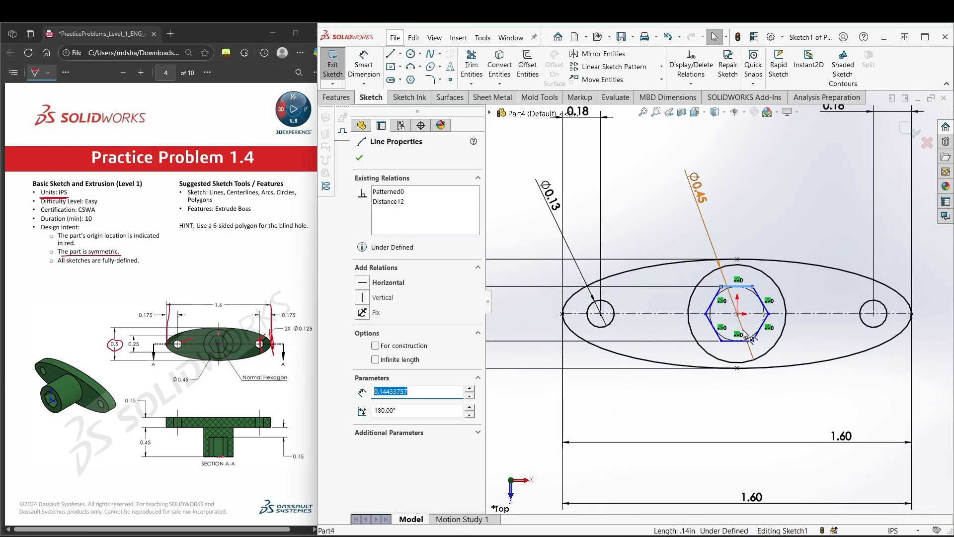
{"action": "left_click", "coordinate": [362, 289]}
{"action": "left_click", "coordinate": [764, 187]}
{"action": "scroll", "coordinate": [762, 265], "scroll_direction": "up", "scroll_amount": 2}
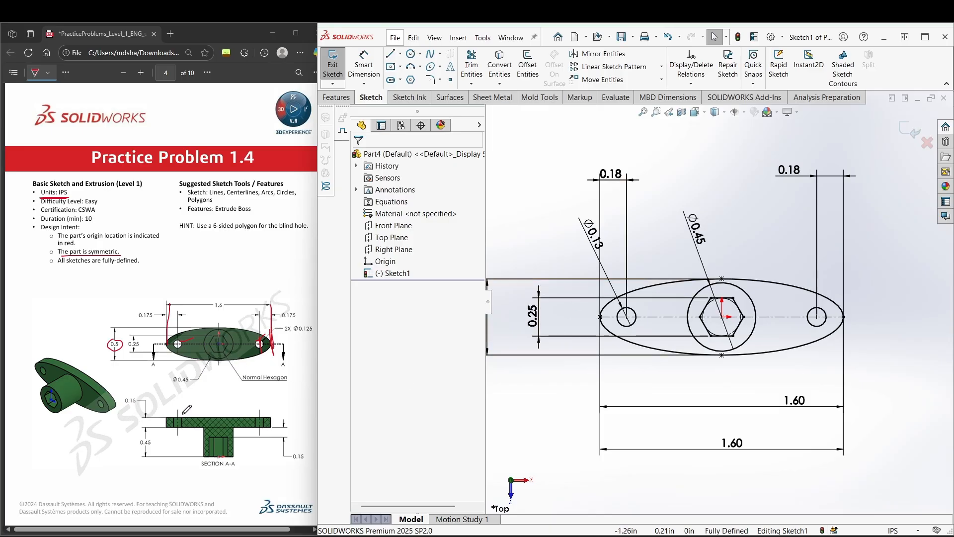
- Extrude the ellipse region together with the central circle and hexagon regions, excluding the two holes, blind 0.15 in with the direction reversed
{"action": "left_click", "coordinate": [335, 97]}
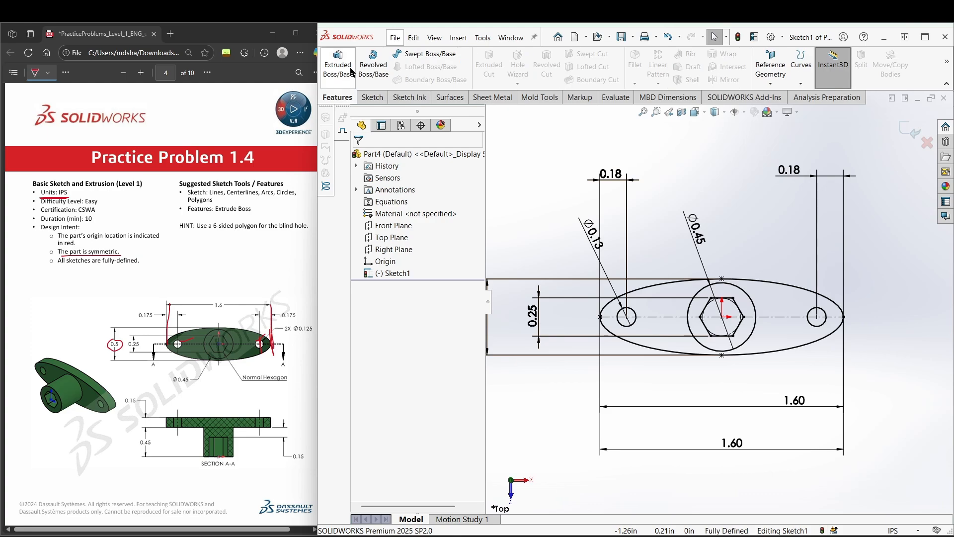
{"action": "left_click", "coordinate": [349, 71]}
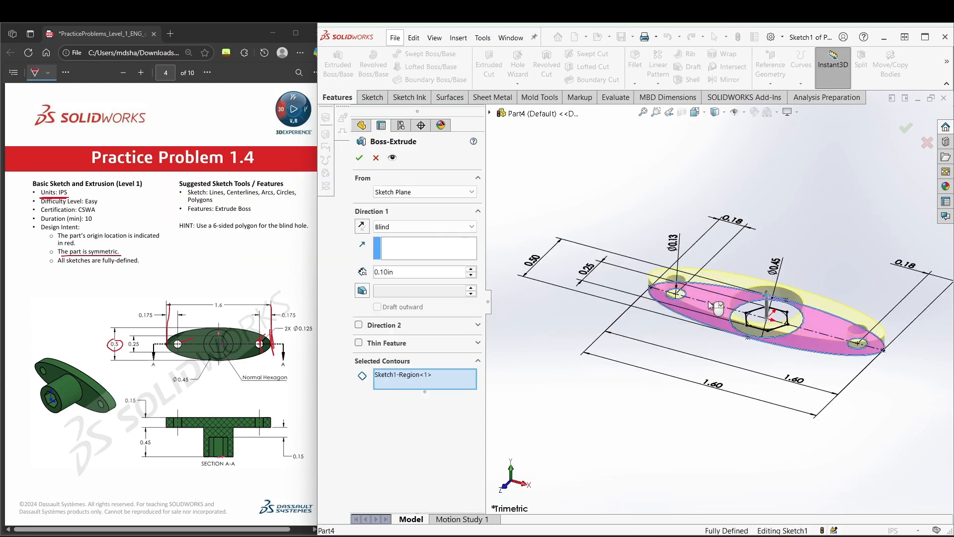
{"action": "left_click", "coordinate": [786, 322]}
{"action": "left_click", "coordinate": [784, 321]}
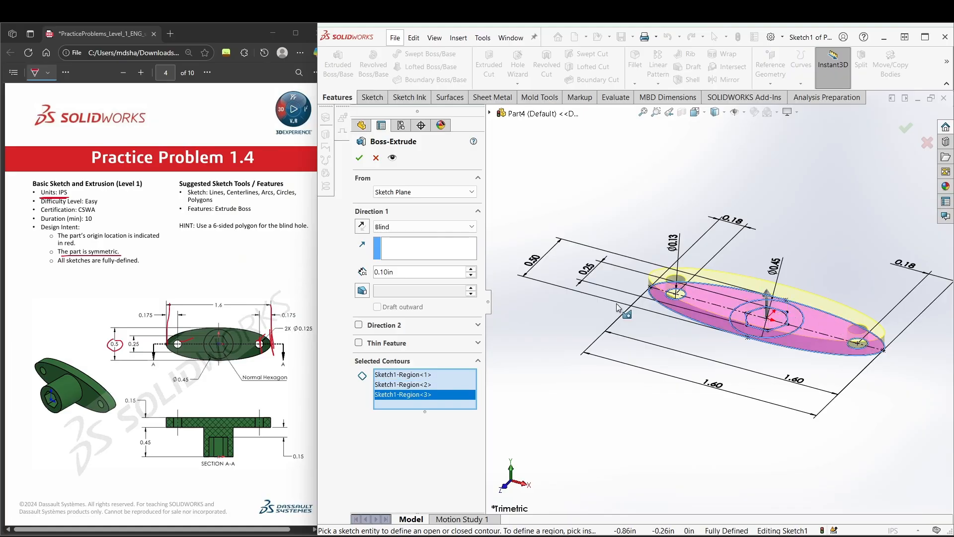
{"action": "left_click", "coordinate": [362, 226]}
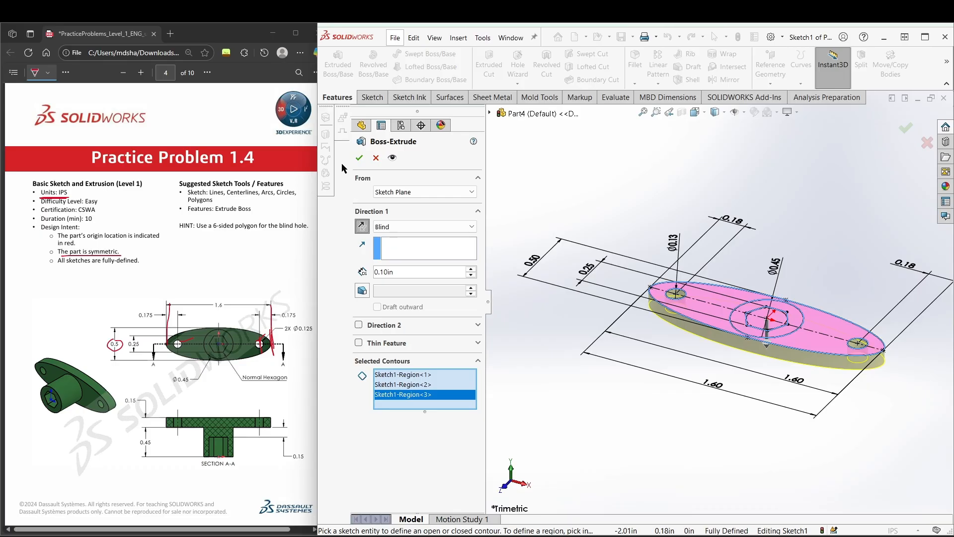
{"action": "left_click_drag", "start_coordinate": [416, 272], "coordinate": [344, 280]}
{"action": "type", "text": "0.15"}
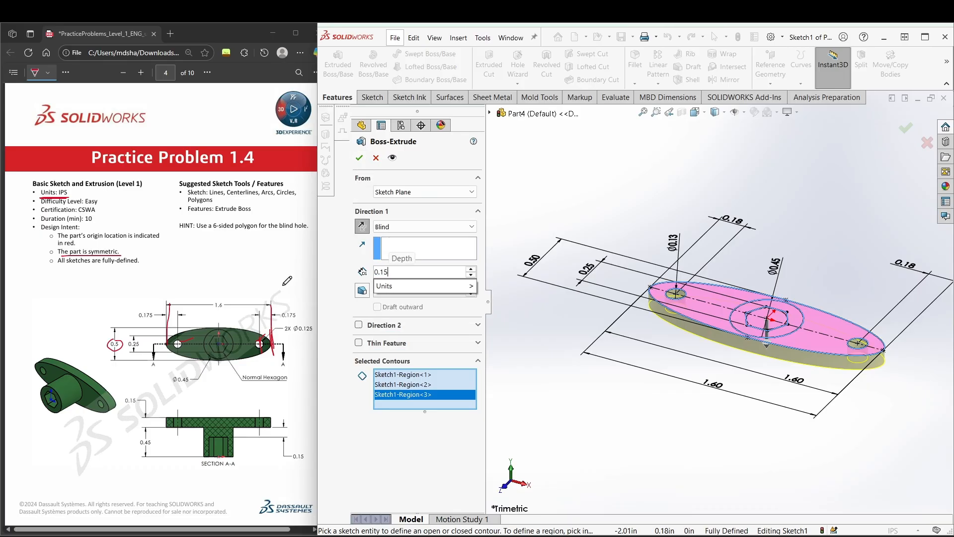
{"action": "key", "text": "Return"}
{"action": "left_click", "coordinate": [358, 158]}
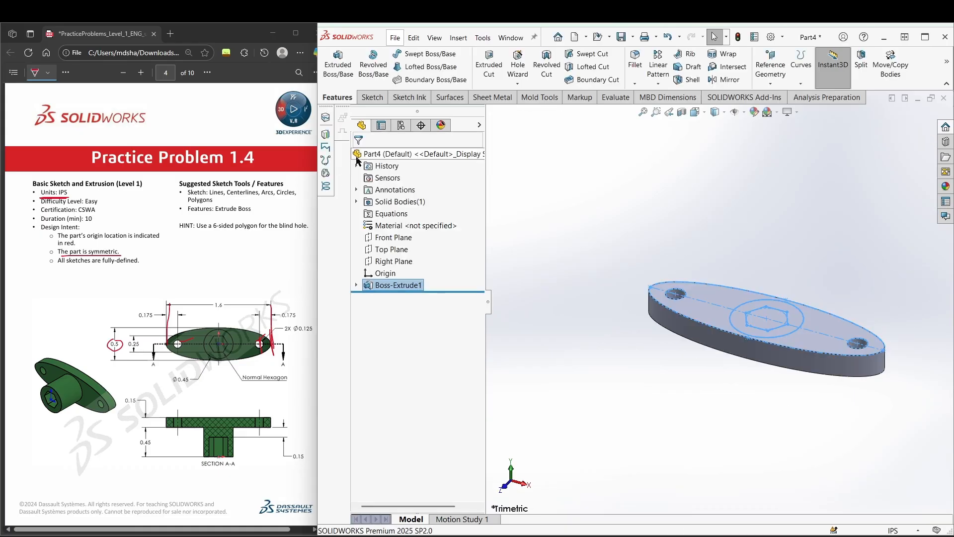
- Switch to the practice PDF in the browser and mark the cylindrical boss in the isometric view with a red stroke
{"action": "middle_click_drag", "start_coordinate": [666, 368], "coordinate": [640, 271]}
{"action": "left_click", "coordinate": [62, 380]}
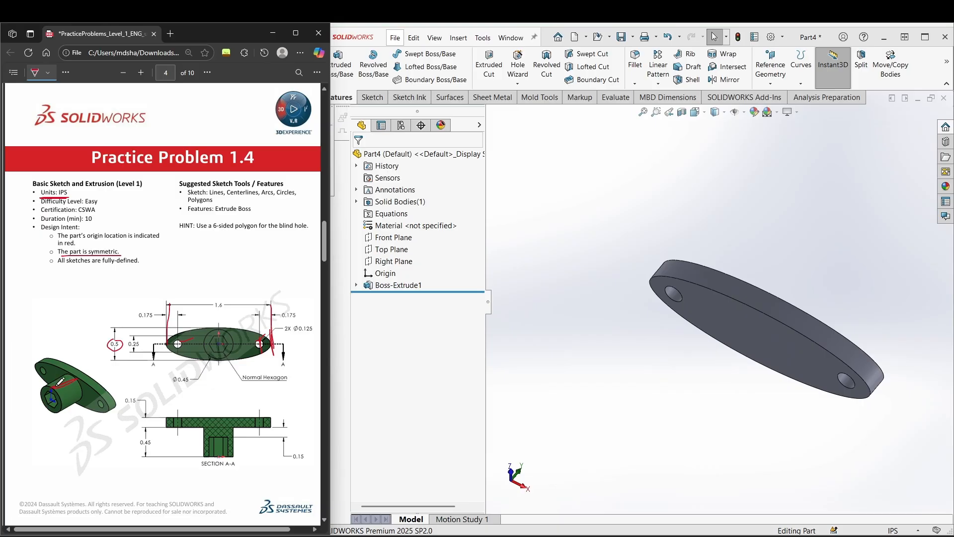
{"action": "left_click", "coordinate": [655, 366]}
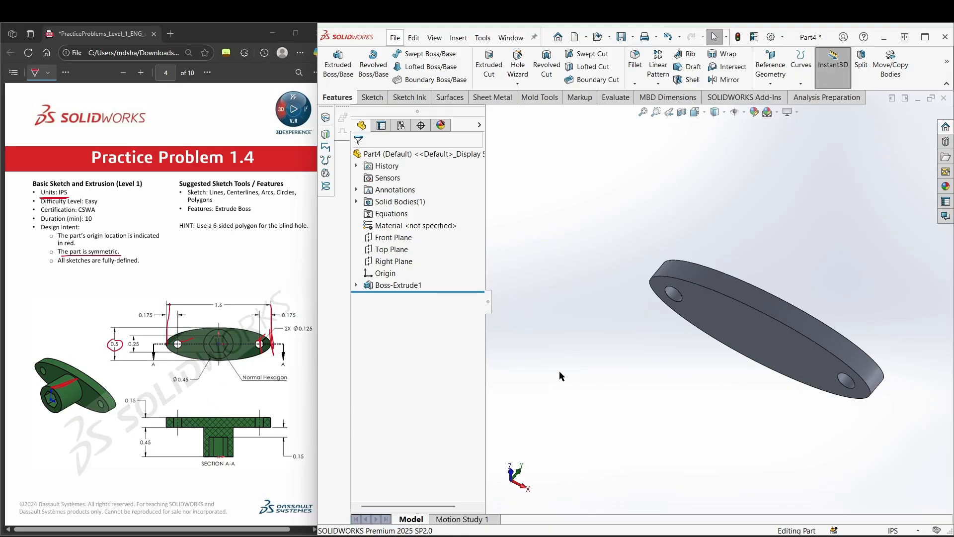
- Start a sketch on the plate's underside face and show Sketch1 of the plate extrusion
{"action": "middle_click_drag", "start_coordinate": [704, 348], "coordinate": [677, 304]}
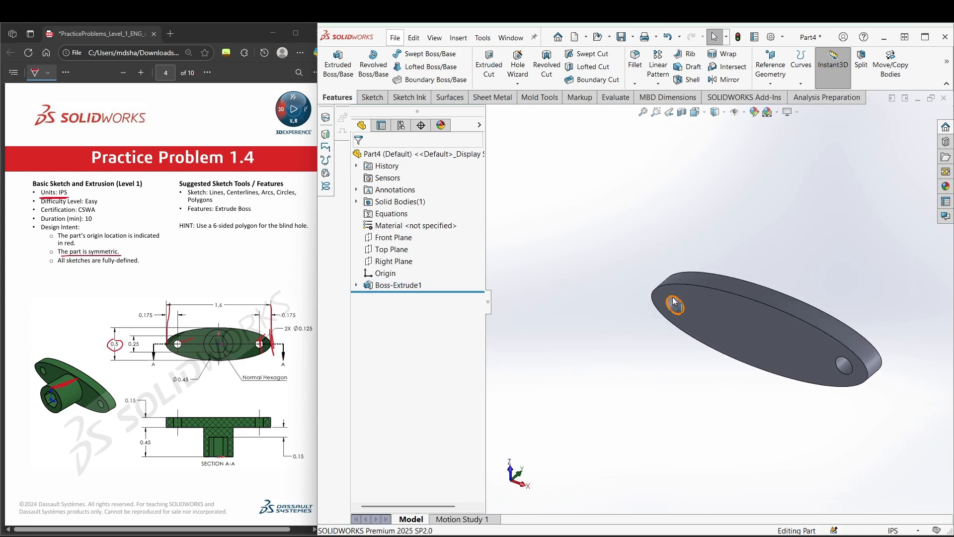
{"action": "left_click", "coordinate": [750, 311]}
{"action": "left_click", "coordinate": [633, 389]}
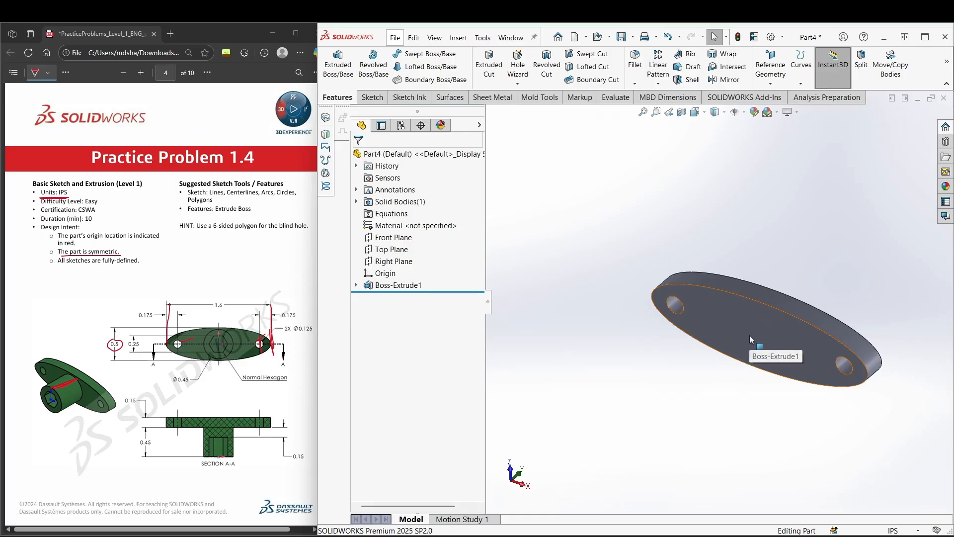
{"action": "right_click", "coordinate": [749, 335]}
{"action": "left_click", "coordinate": [776, 308]}
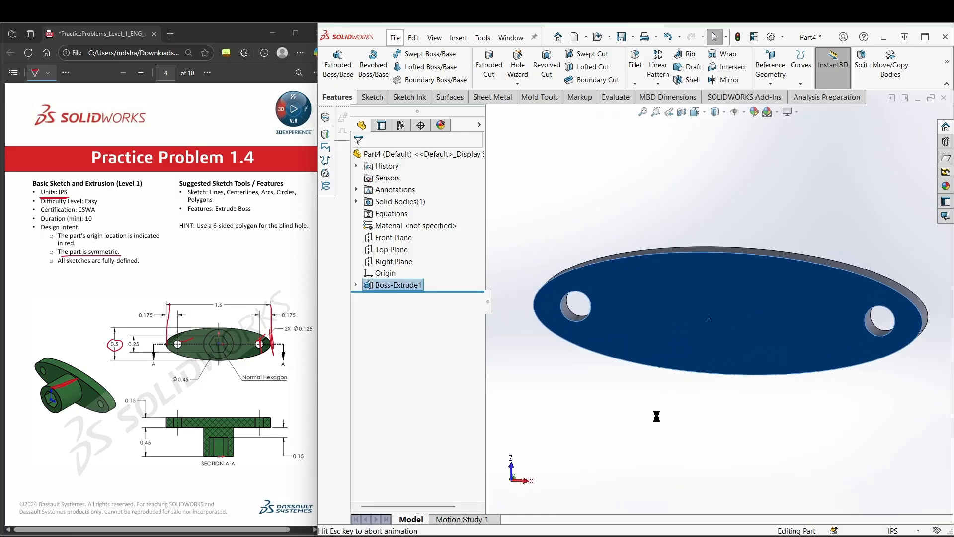
{"action": "left_click", "coordinate": [357, 286]}
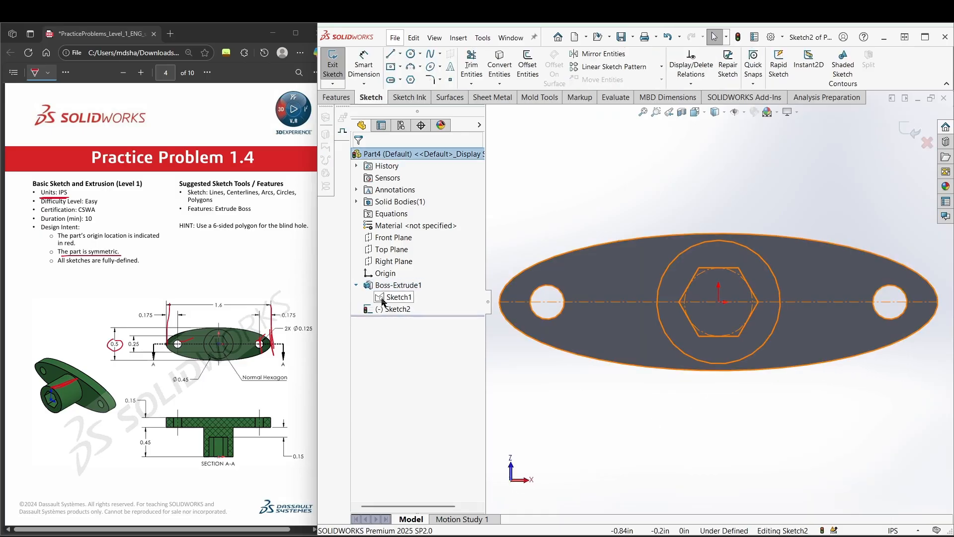
{"action": "left_click", "coordinate": [397, 297]}
{"action": "left_click", "coordinate": [394, 290]}
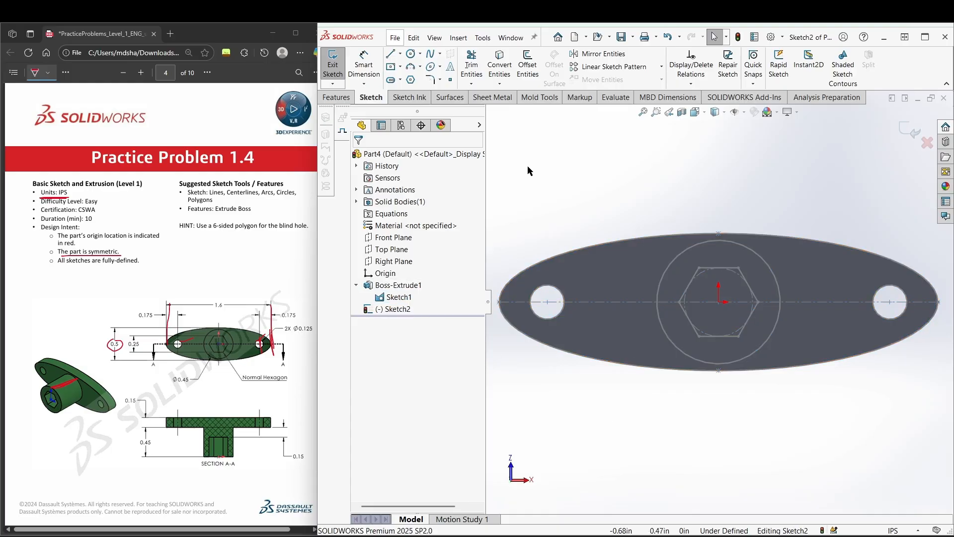
- Convert the 0.45 in central circle of the plate's sketch into the new sketch
{"action": "left_click", "coordinate": [499, 66]}
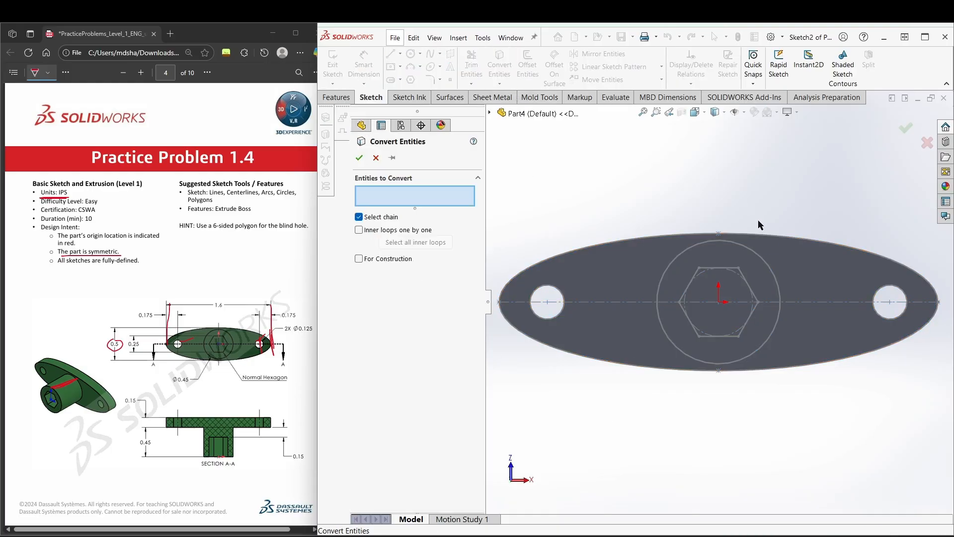
{"action": "left_click", "coordinate": [760, 258]}
{"action": "left_click", "coordinate": [359, 158]}
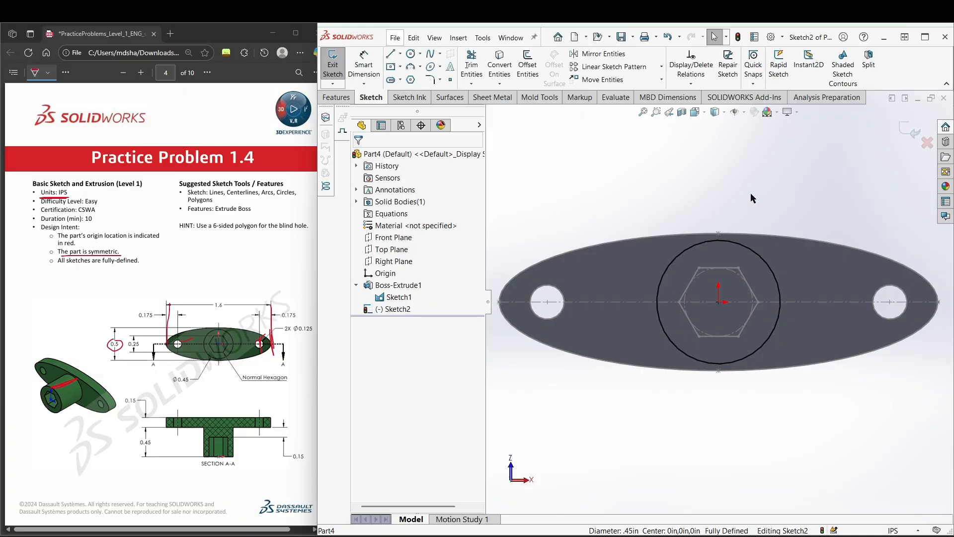
- Extrude the converted circle blind 0.45 in away from the plate, merged with it, as the central boss
{"action": "middle_click_drag", "start_coordinate": [651, 258], "coordinate": [699, 259]}
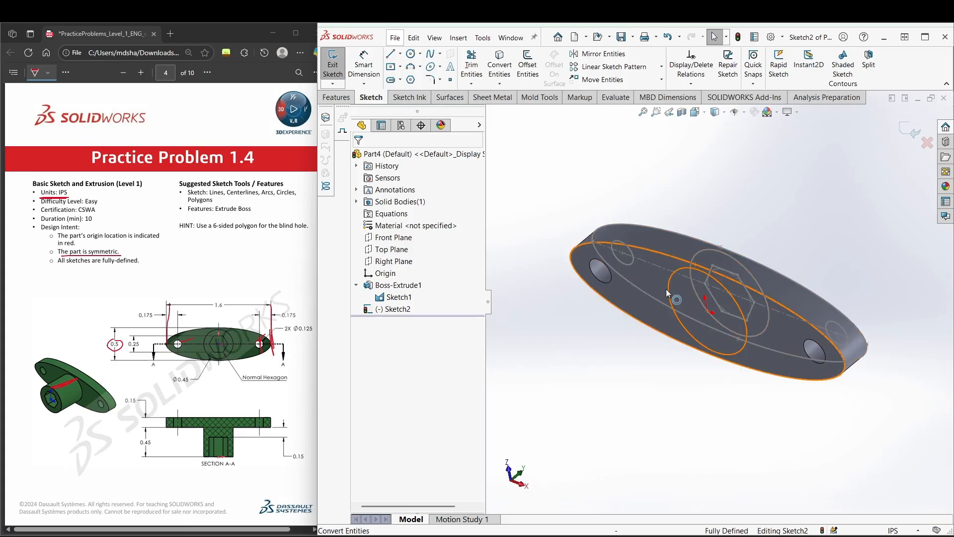
{"action": "middle_click_drag", "start_coordinate": [666, 288], "coordinate": [676, 284]}
{"action": "key", "text": "space"}
{"action": "left_click", "coordinate": [643, 328]}
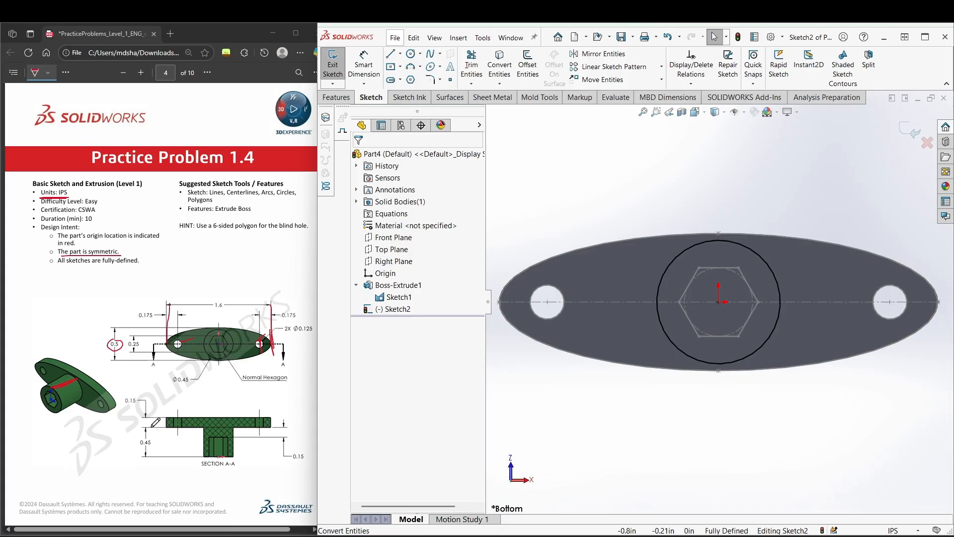
{"action": "left_click", "coordinate": [337, 97]}
{"action": "left_click", "coordinate": [341, 68]}
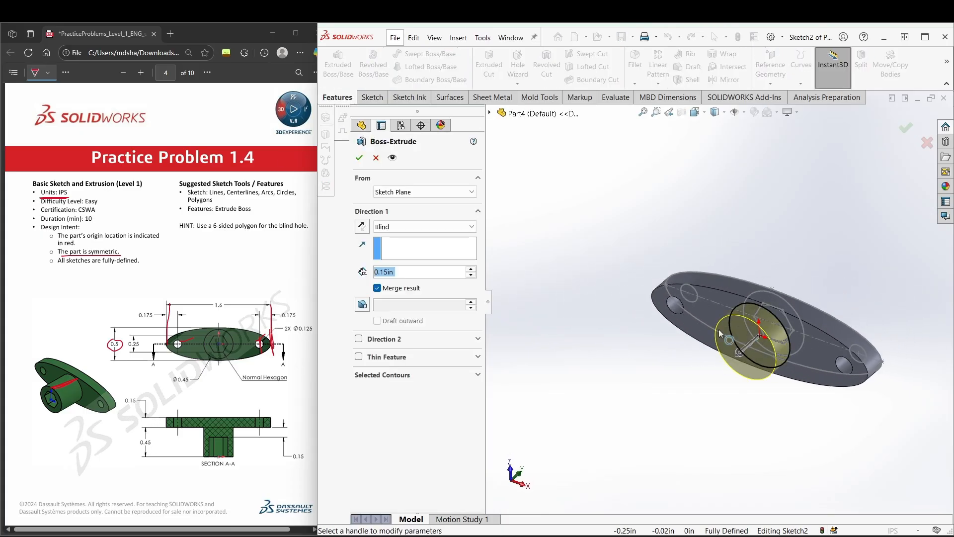
{"action": "type", "text": "0.45"}
{"action": "key", "text": "Return"}
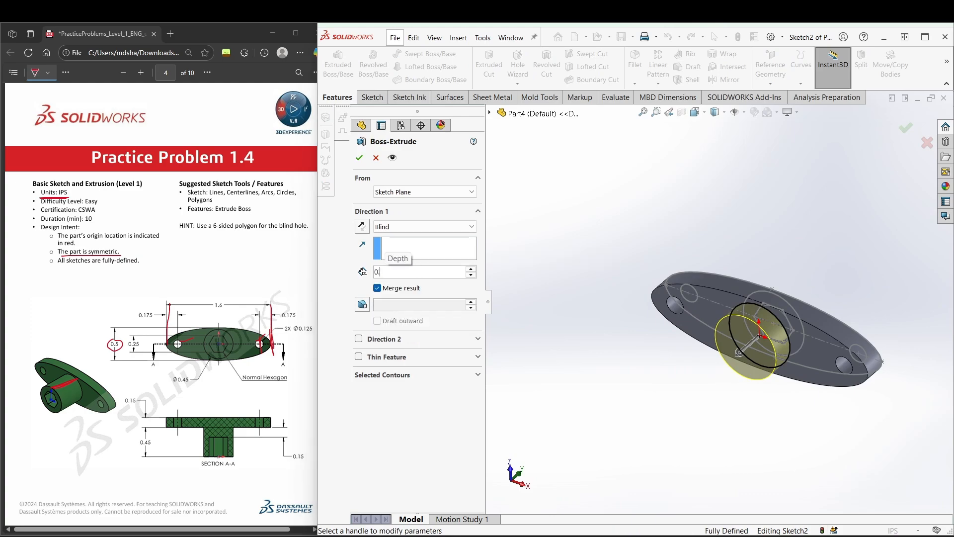
{"action": "left_click", "coordinate": [359, 158]}
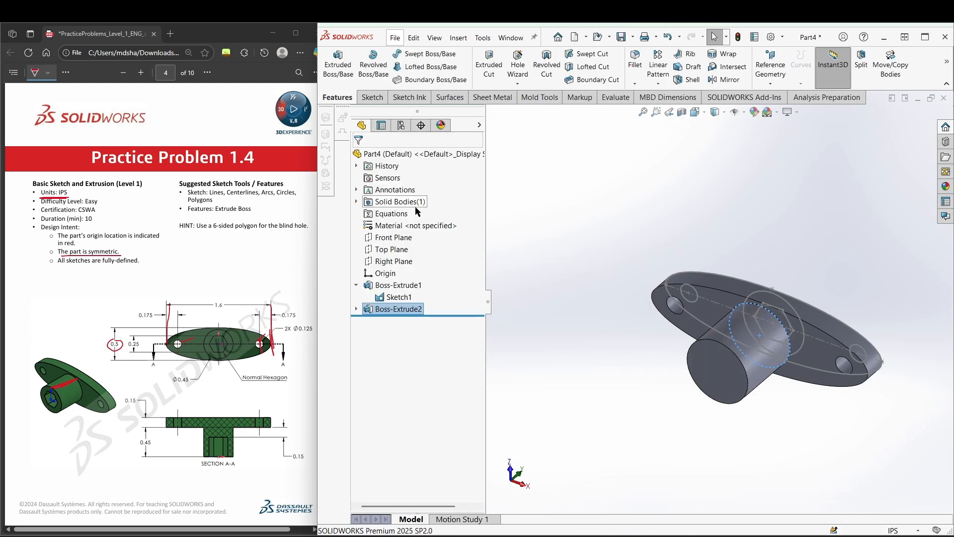
- In the practice PDF's section view, mark the hexagonal hole's depth, circle the 0.45 dimension and mark the 0.15 dimension in red
{"action": "middle_click_drag", "start_coordinate": [613, 368], "coordinate": [653, 363]}
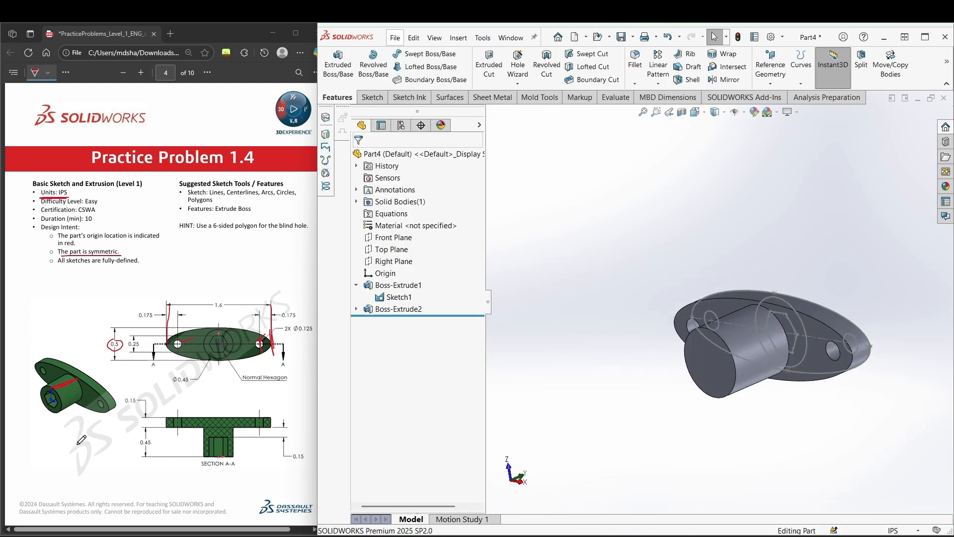
{"action": "left_click", "coordinate": [223, 448]}
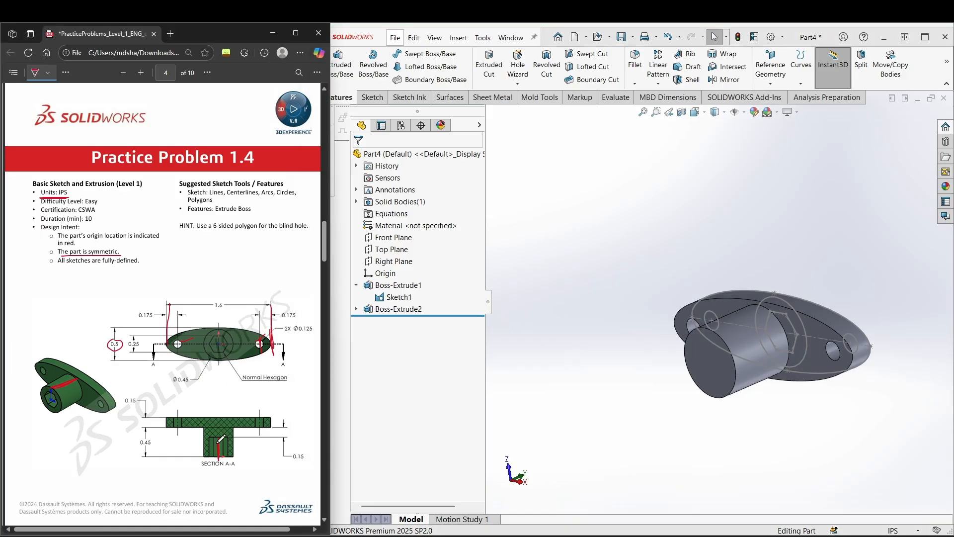
{"action": "mouse_move", "coordinate": [145, 436]}
{"action": "left_mouse_down"}
{"action": "mouse_move", "coordinate": [140, 447]}
{"action": "mouse_move", "coordinate": [144, 437]}
{"action": "left_mouse_up"}
{"action": "left_click_drag", "start_coordinate": [279, 427], "coordinate": [279, 436]}
{"action": "left_click", "coordinate": [393, 415]}
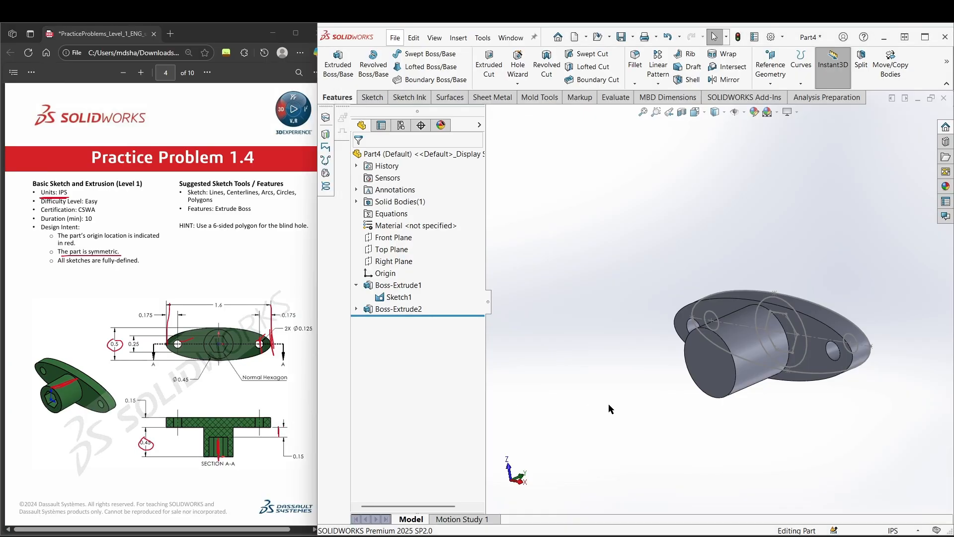
- Start a sketch on the boss's free end face and convert the hexagon's edges into it
{"action": "middle_click_drag", "start_coordinate": [608, 404], "coordinate": [619, 439]}
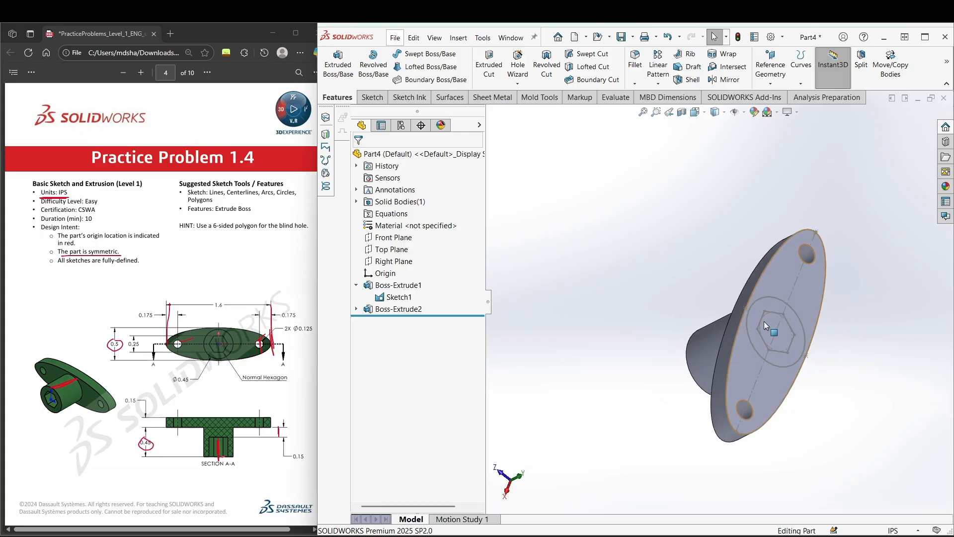
{"action": "middle_click_drag", "start_coordinate": [755, 326], "coordinate": [690, 361]}
{"action": "left_click", "coordinate": [706, 357]}
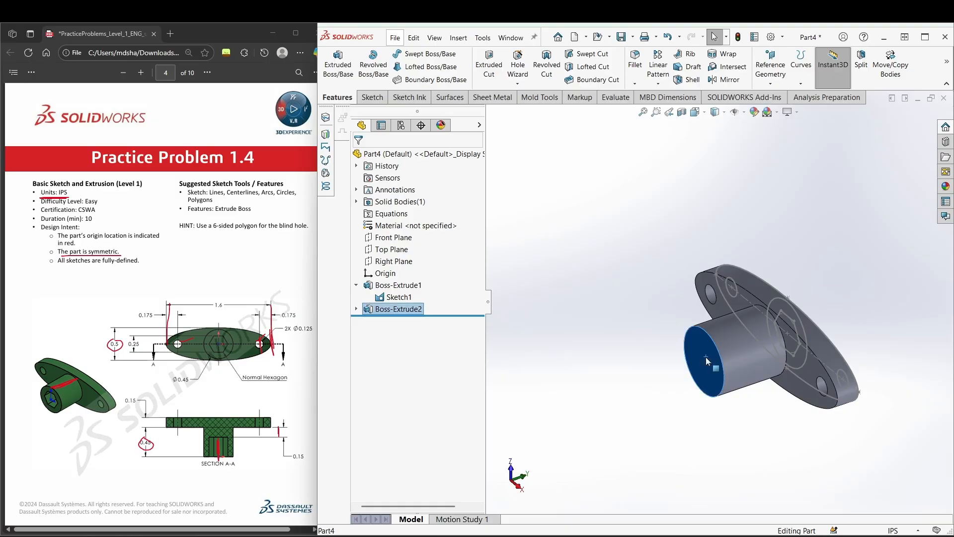
{"action": "right_click", "coordinate": [705, 357]}
{"action": "left_click", "coordinate": [733, 312]}
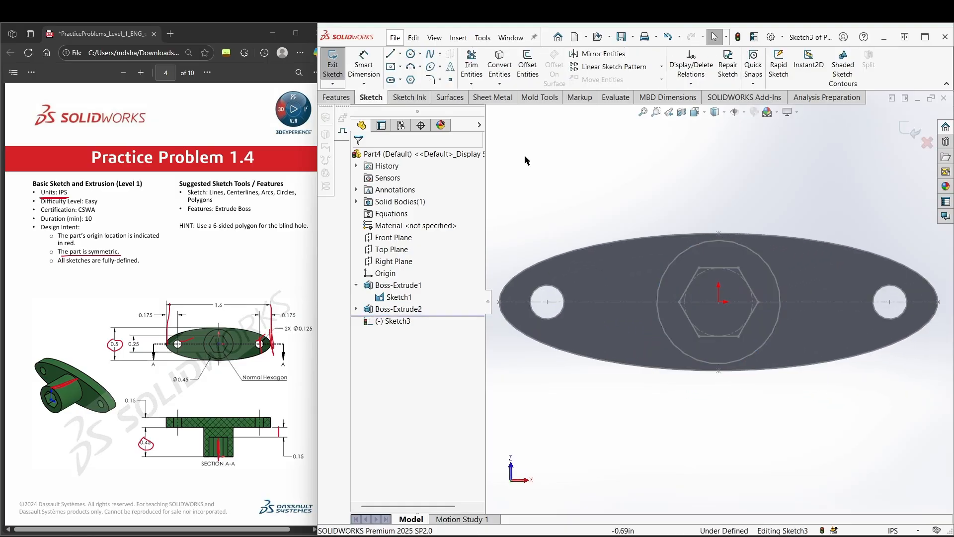
{"action": "left_click", "coordinate": [500, 70]}
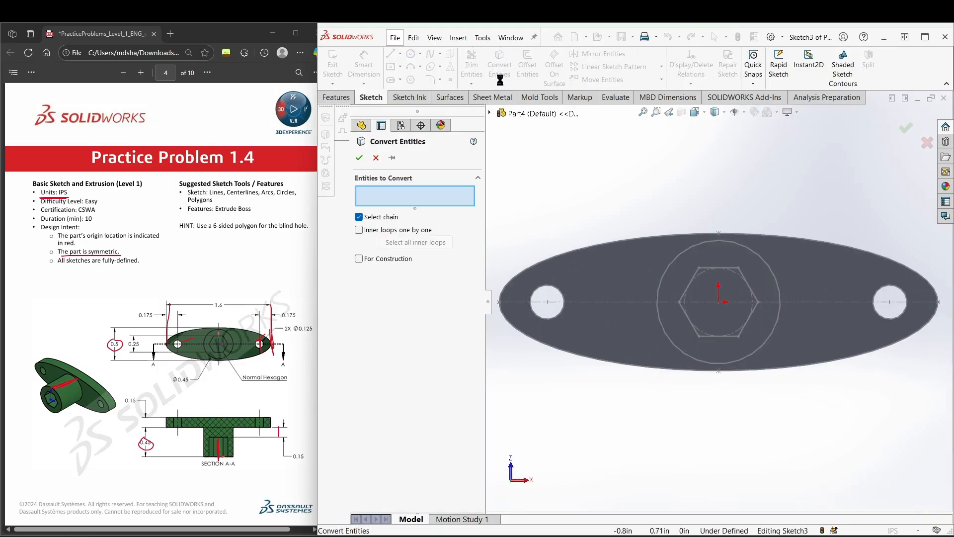
{"action": "left_click", "coordinate": [727, 267]}
{"action": "left_click", "coordinate": [359, 157]}
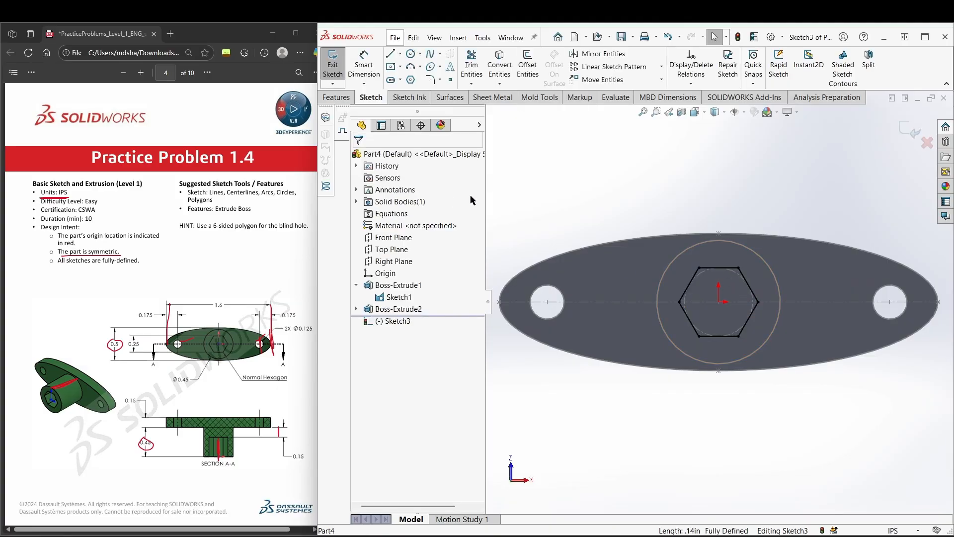
- Cut the converted hexagon blind into the boss to a depth of 0.45-0.15 in (0.30 in)
{"action": "middle_click_drag", "start_coordinate": [497, 358], "coordinate": [672, 322]}
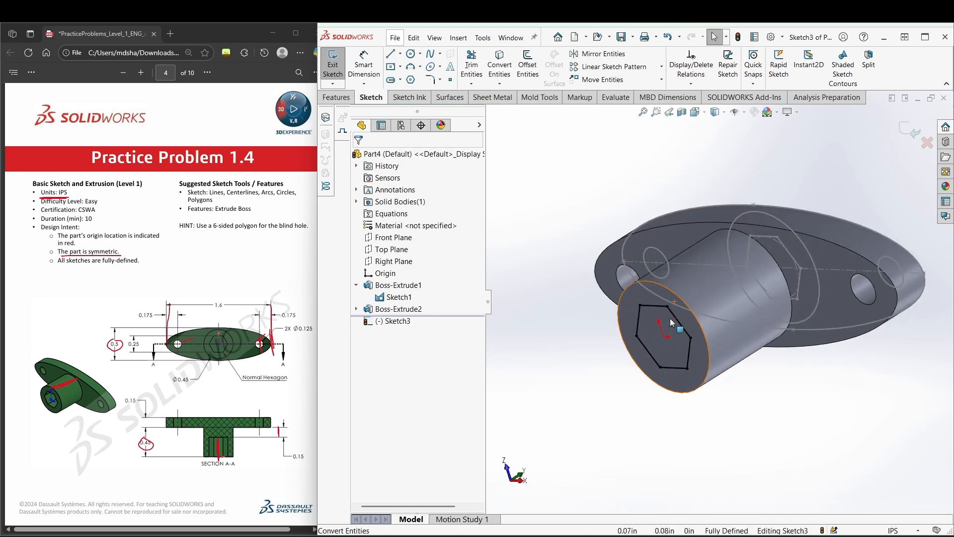
{"action": "key", "text": "ctrl+8"}
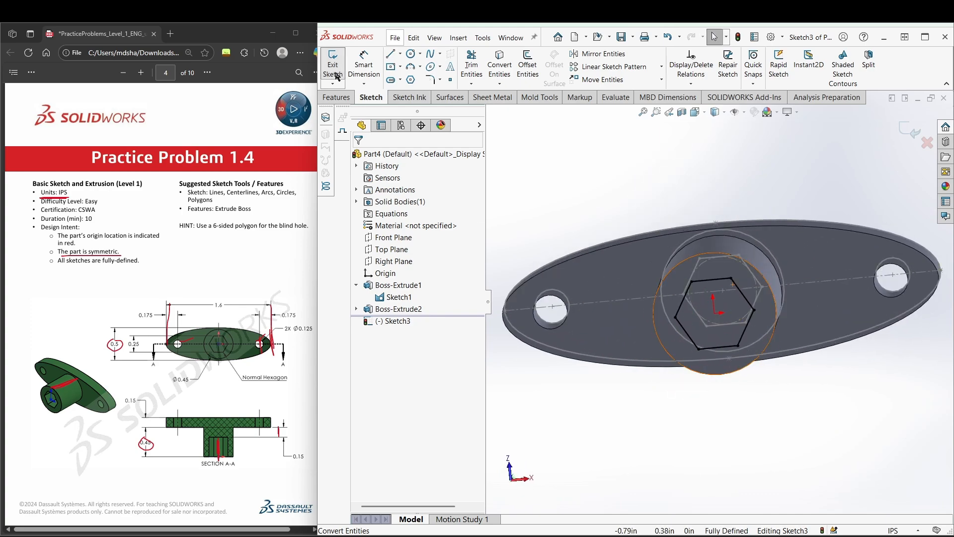
{"action": "left_click", "coordinate": [336, 101]}
{"action": "left_click", "coordinate": [489, 65]}
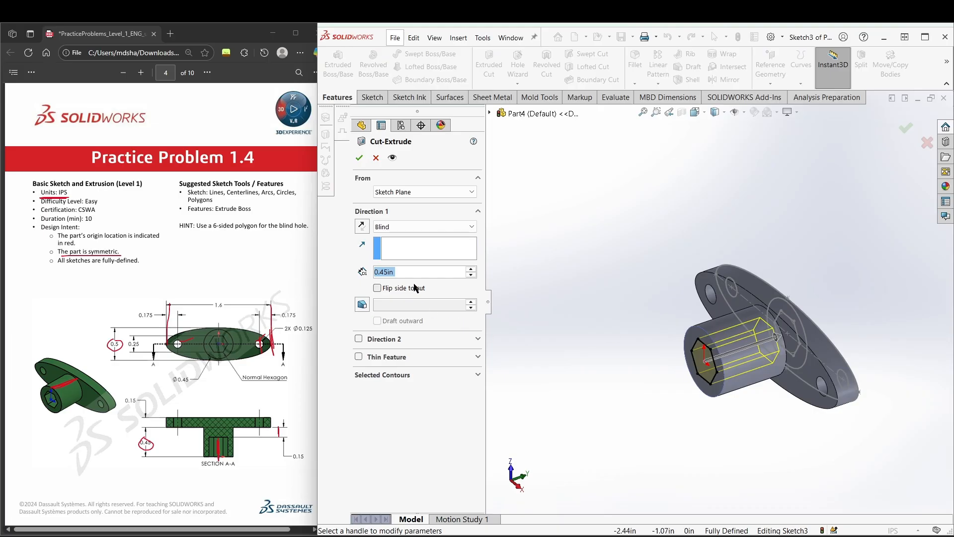
{"action": "type", "text": "0.45-"}
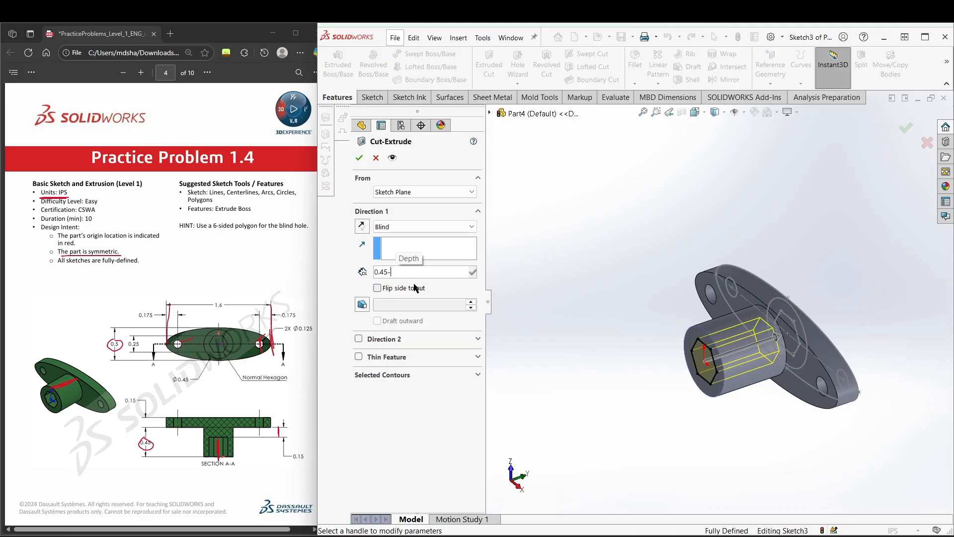
{"action": "type", "text": "0.15"}
{"action": "key", "text": "Return"}
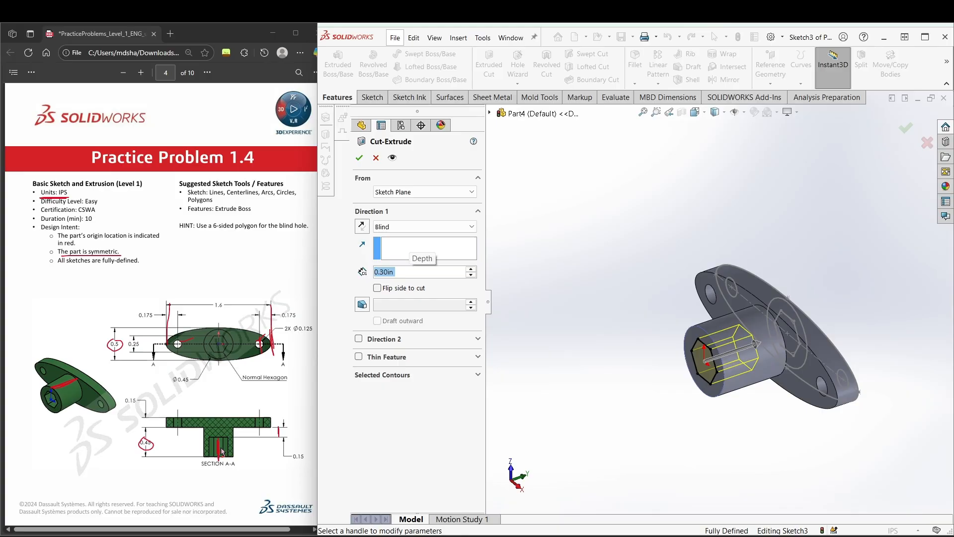
{"action": "left_click", "coordinate": [364, 162]}
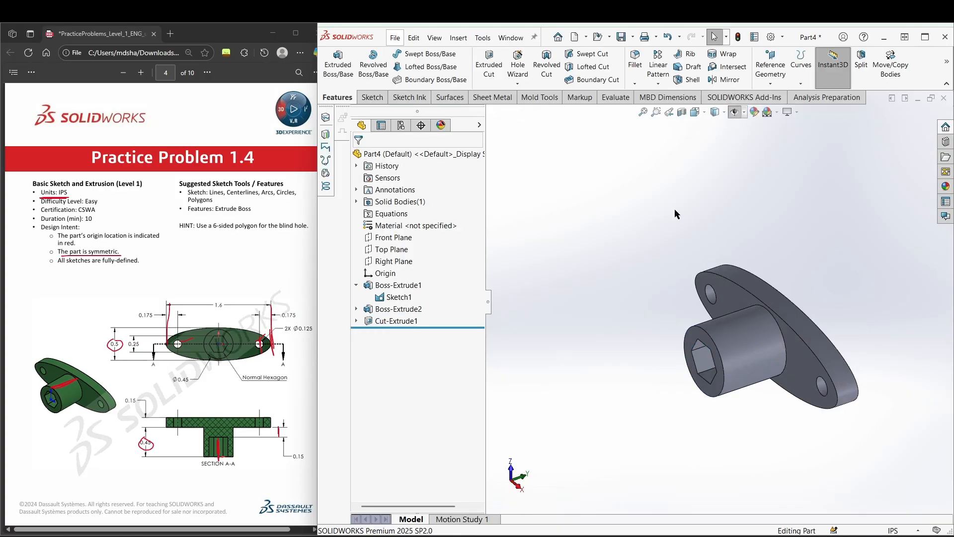
- Inspect the flange's flat side and set the part to the isometric view
{"action": "middle_click_drag", "start_coordinate": [675, 208], "coordinate": [571, 307]}
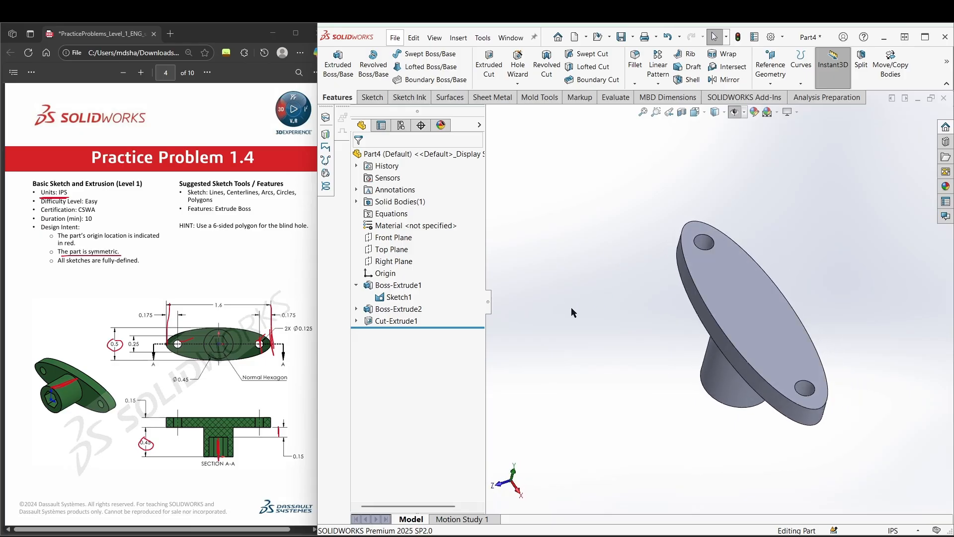
{"action": "left_click", "coordinate": [696, 112]}
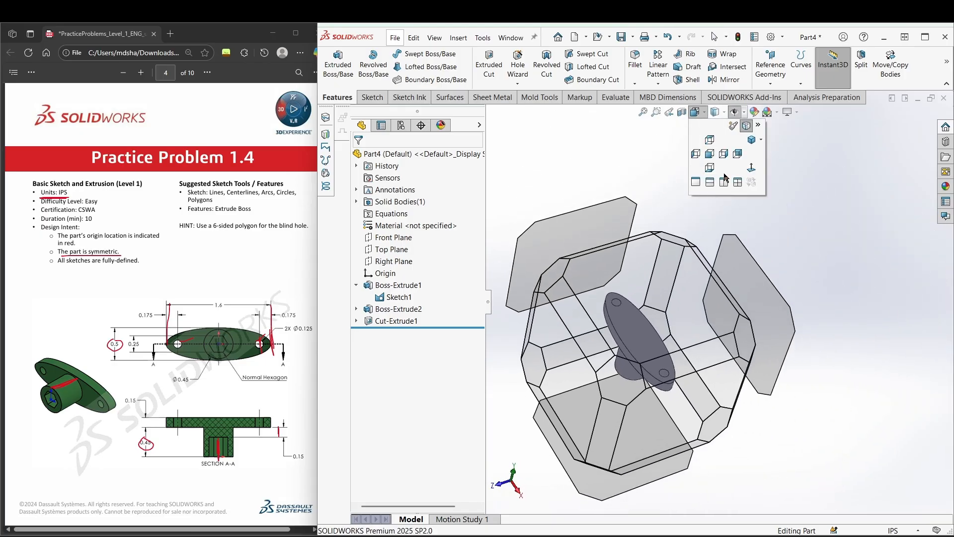
{"action": "left_click", "coordinate": [761, 140]}
{"action": "left_click", "coordinate": [775, 151]}
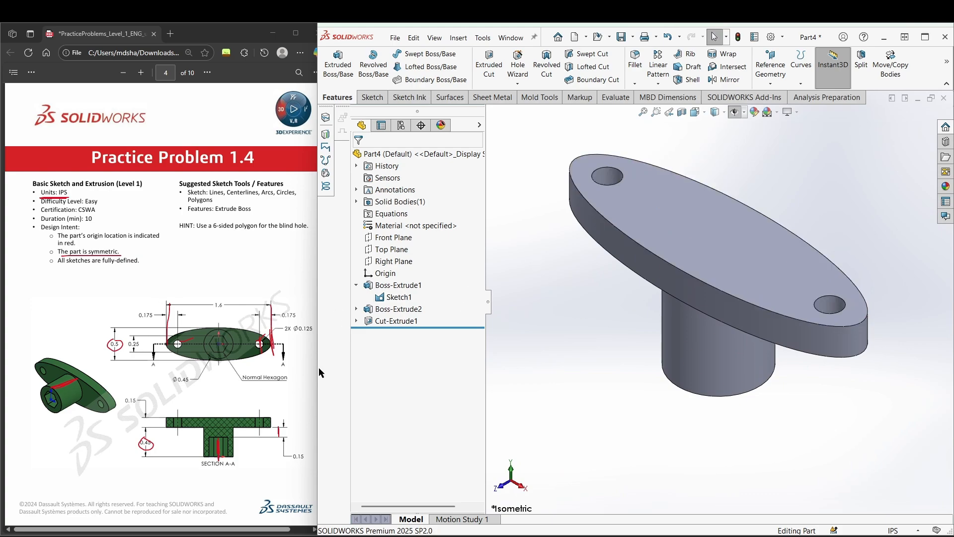
- Widen the practice PDF's window to show its specified volume and compare it with the part's volume in Mass Properties
{"action": "left_click_drag", "start_coordinate": [318, 367], "coordinate": [356, 351]}
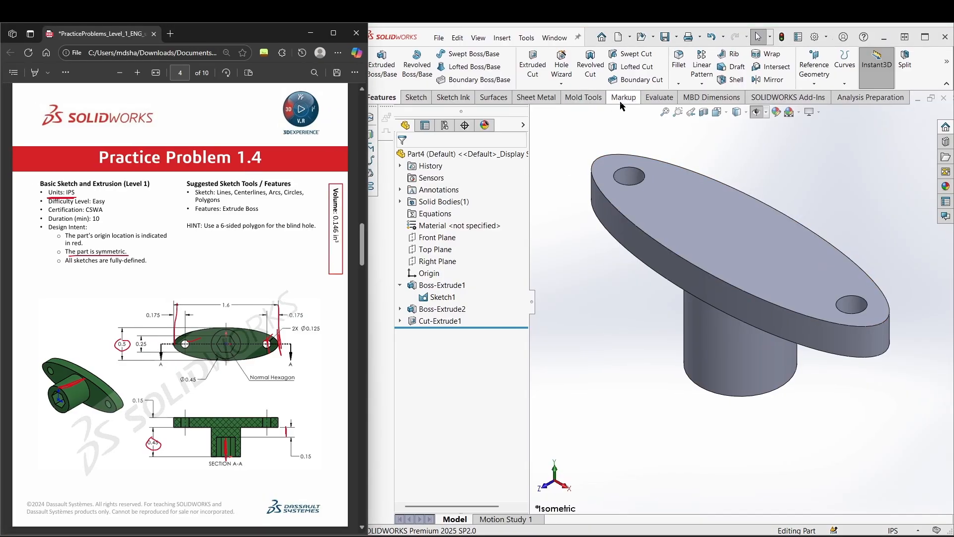
{"action": "left_click", "coordinate": [648, 98]}
{"action": "left_click", "coordinate": [451, 65]}
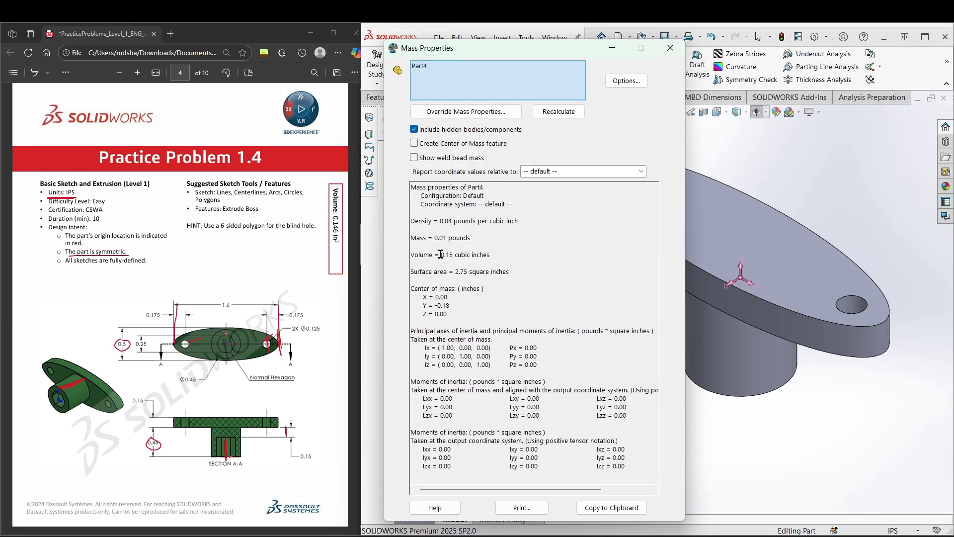
{"action": "left_click_drag", "start_coordinate": [440, 255], "coordinate": [489, 255]}
{"action": "left_click", "coordinate": [463, 262]}
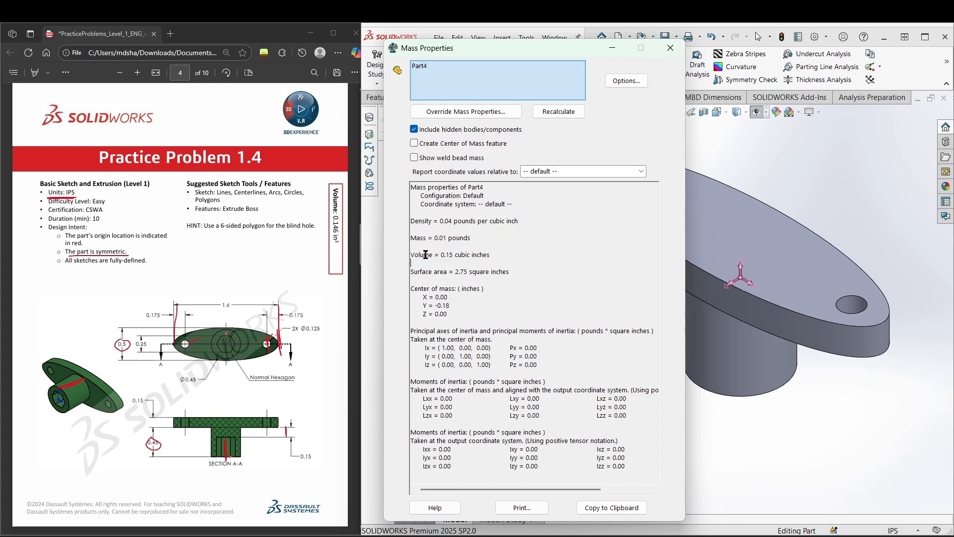
{"action": "left_click_drag", "start_coordinate": [412, 255], "coordinate": [485, 256]}
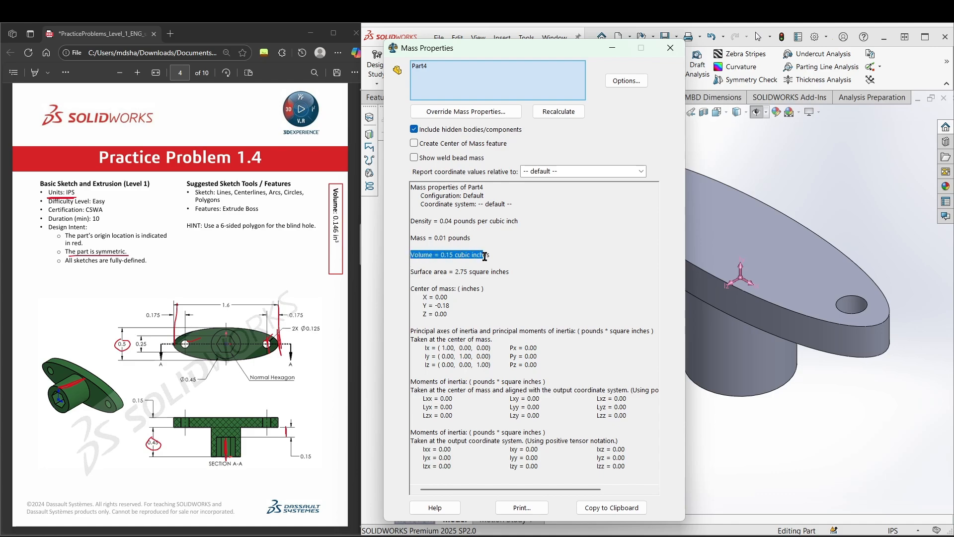
{"action": "left_click", "coordinate": [447, 264]}
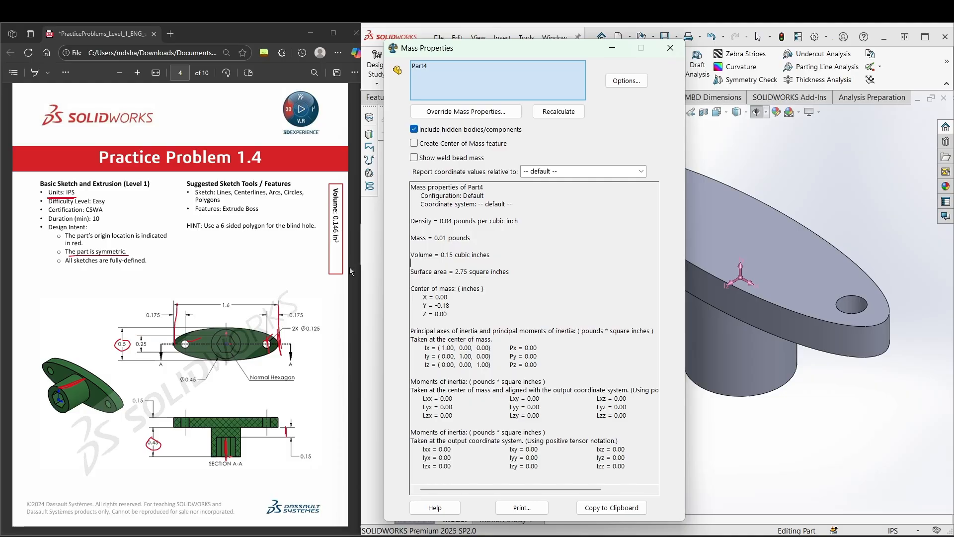
{"action": "left_click", "coordinate": [670, 48]}
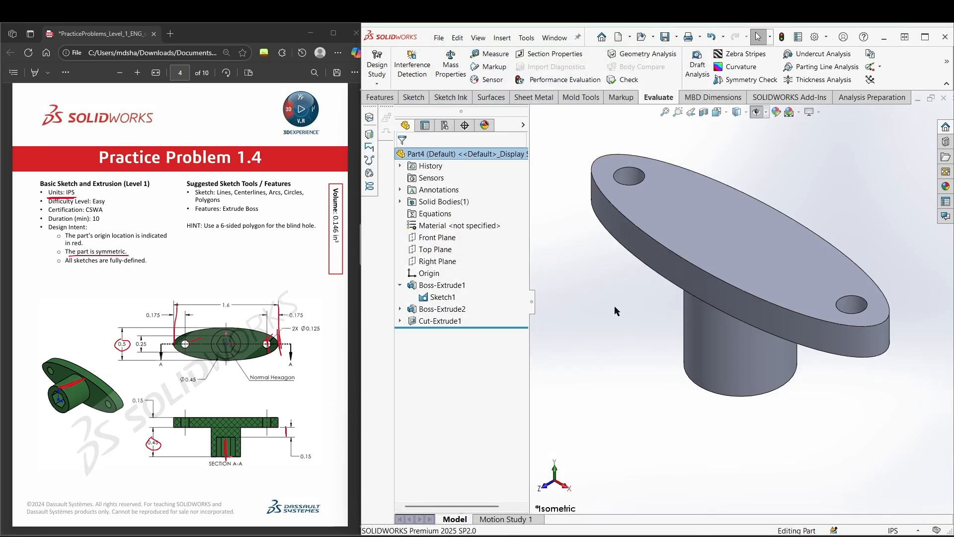
- Inspect the blind hexagonal hole in a Front Plane section from the front, and return to the unsectioned isometric view
{"action": "middle_click_drag", "start_coordinate": [615, 305], "coordinate": [691, 285]}
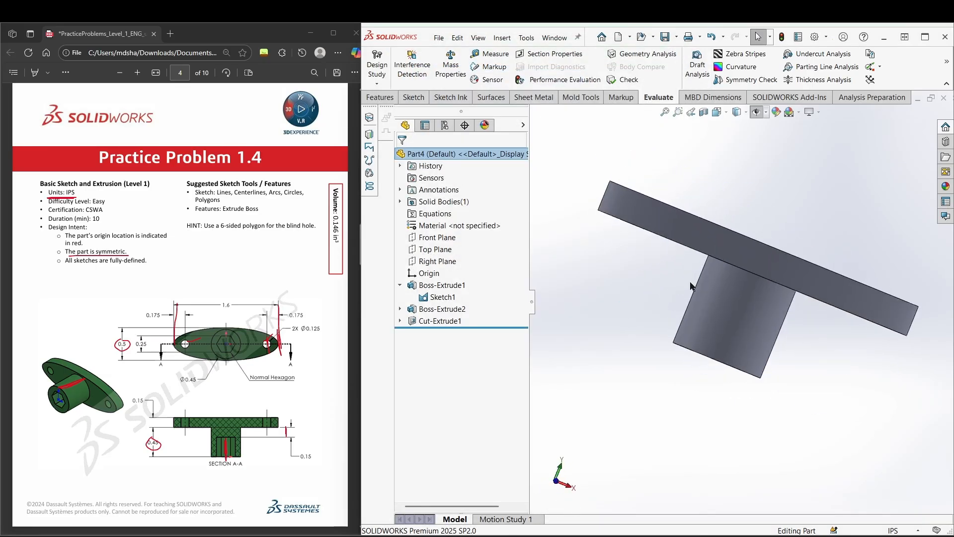
{"action": "key", "text": "space"}
{"action": "left_click", "coordinate": [632, 336]}
{"action": "left_click", "coordinate": [703, 112]}
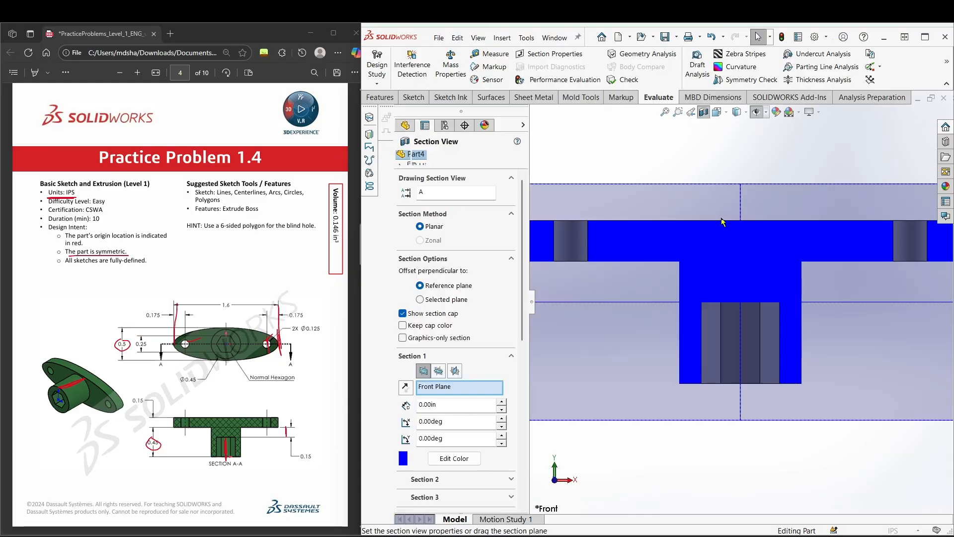
{"action": "left_click", "coordinate": [906, 128]}
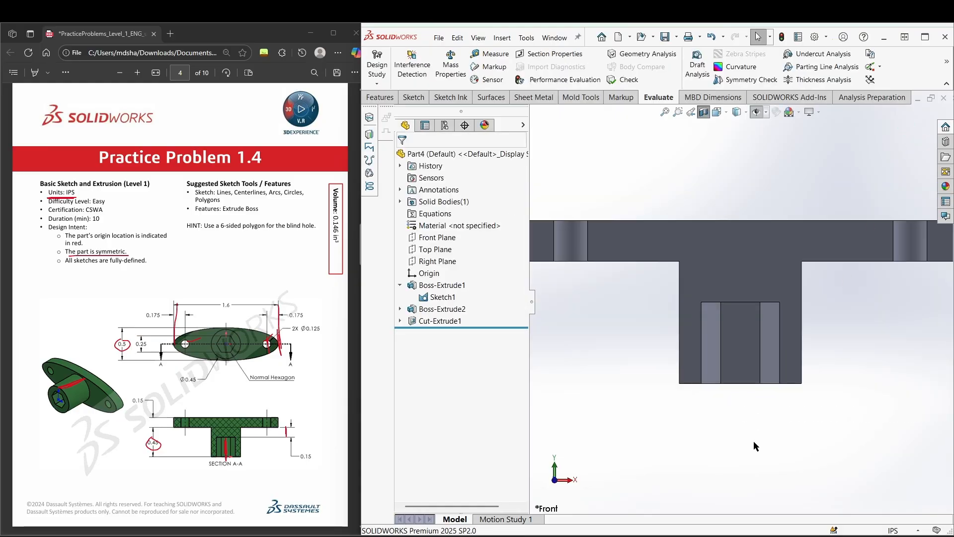
{"action": "scroll", "coordinate": [663, 366], "scroll_direction": "up", "scroll_amount": 2}
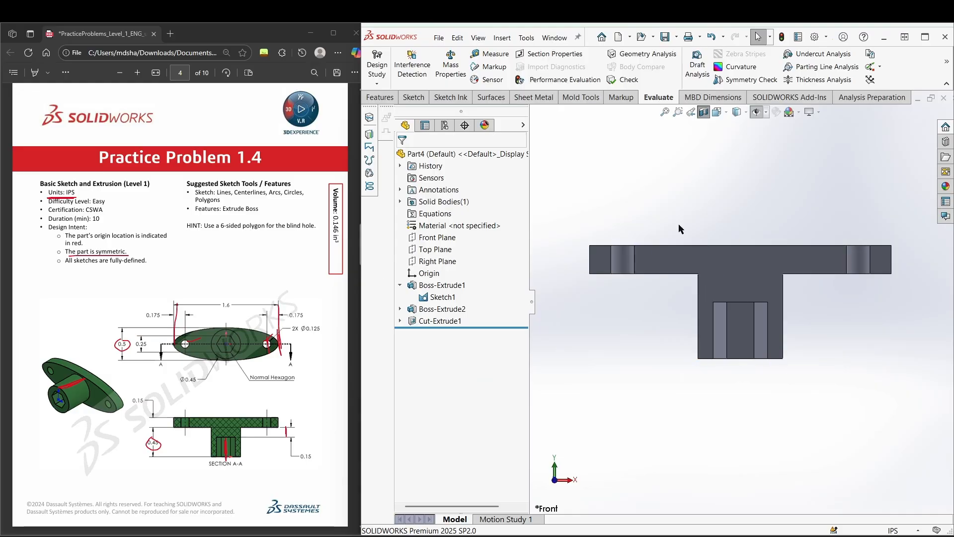
{"action": "left_click", "coordinate": [704, 112]}
{"action": "key", "text": "ctrl+7"}
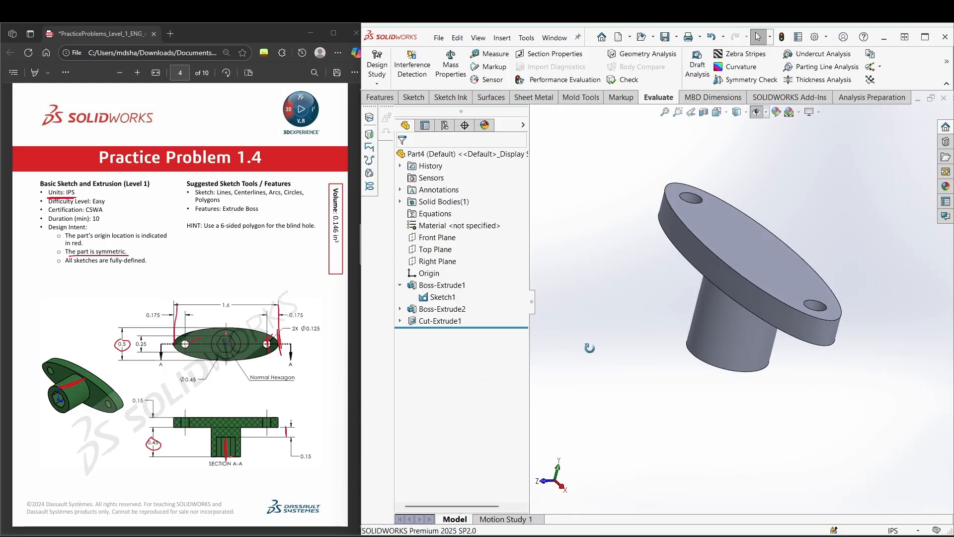